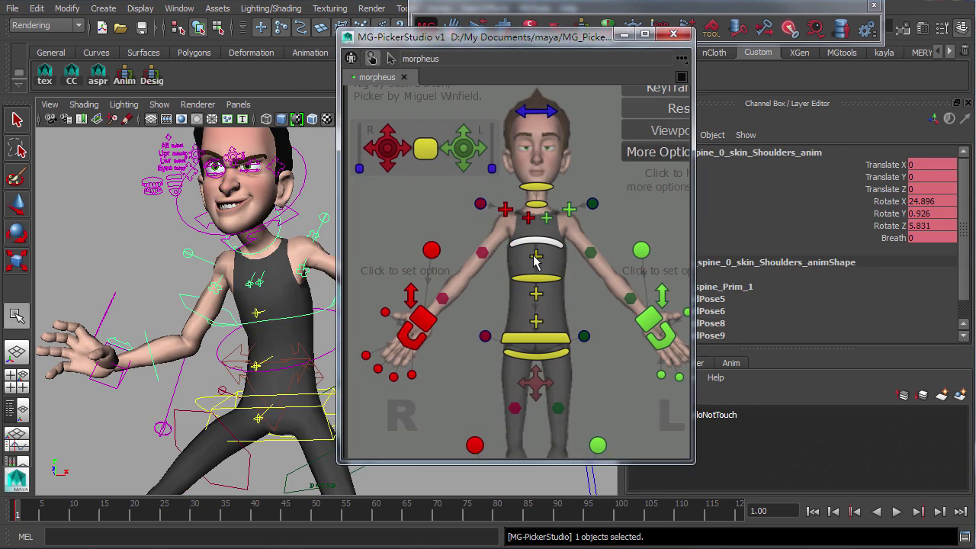
Adjust Morpheus's mouth with the jaw control on the facial picker and show the picker's additional options panel
drag(449, 217, 615, 336)
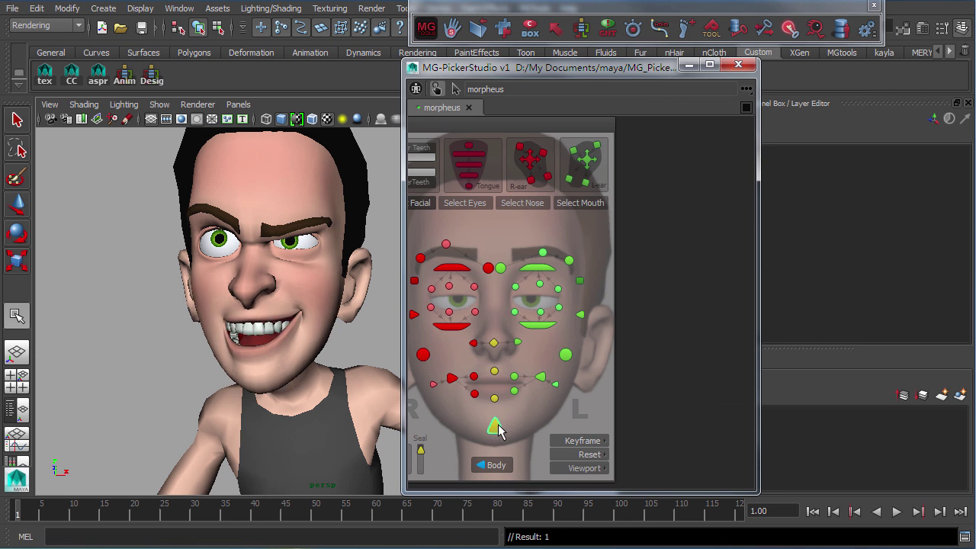
drag(497, 429, 496, 426)
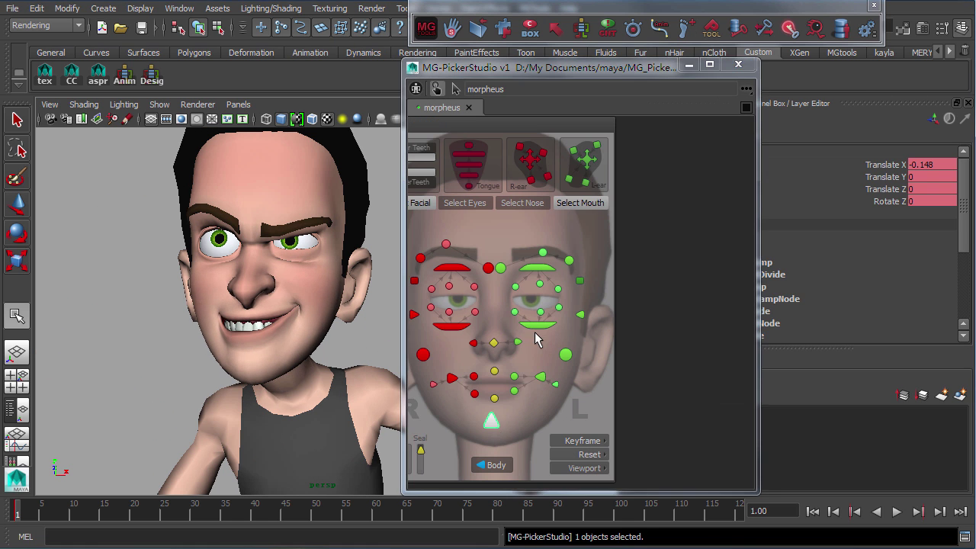
drag(534, 333, 534, 323)
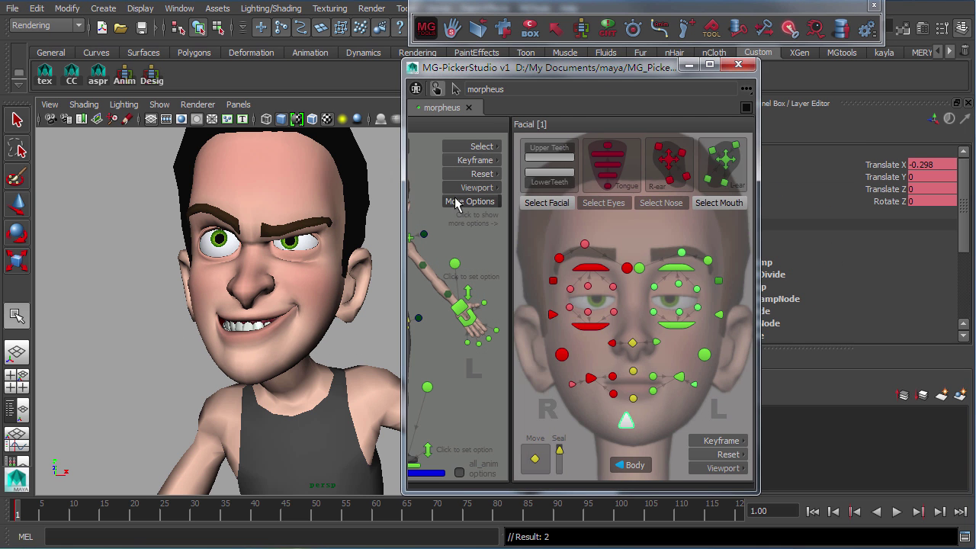
click(455, 201)
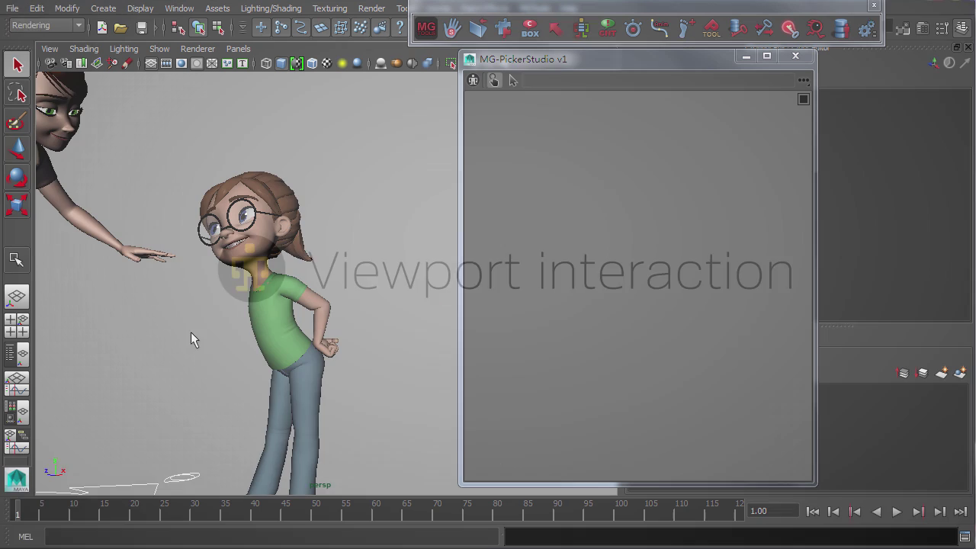
Pan and zoom the Kayla picker, and zoom into a marked region of its facial panel
alt+middle_drag(192, 338, 372, 336)
click(301, 302)
click(546, 249)
click(393, 231)
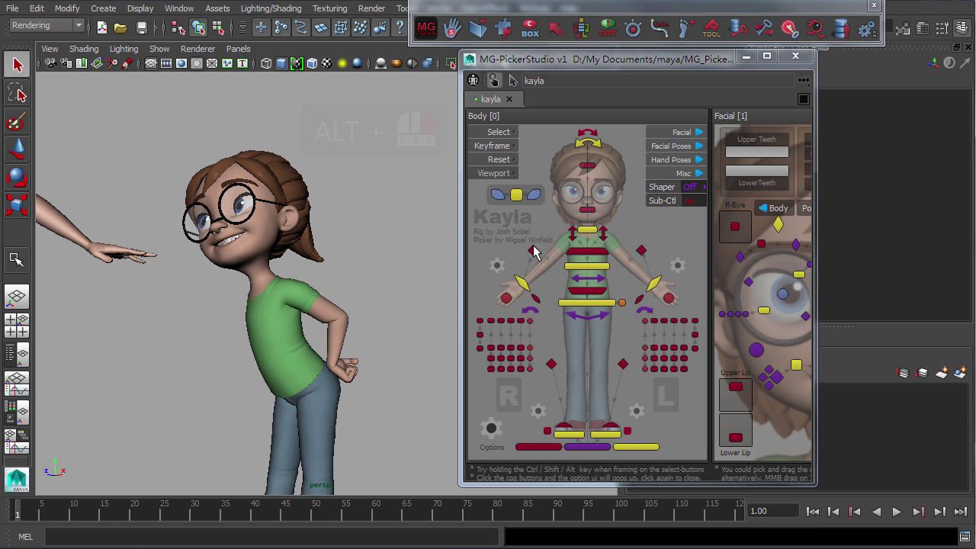
mouse_move(566, 246)
alt+right_down()
mouse_move(732, 359)
mouse_move(556, 248)
alt+right_up()
middle_drag(621, 233, 733, 298)
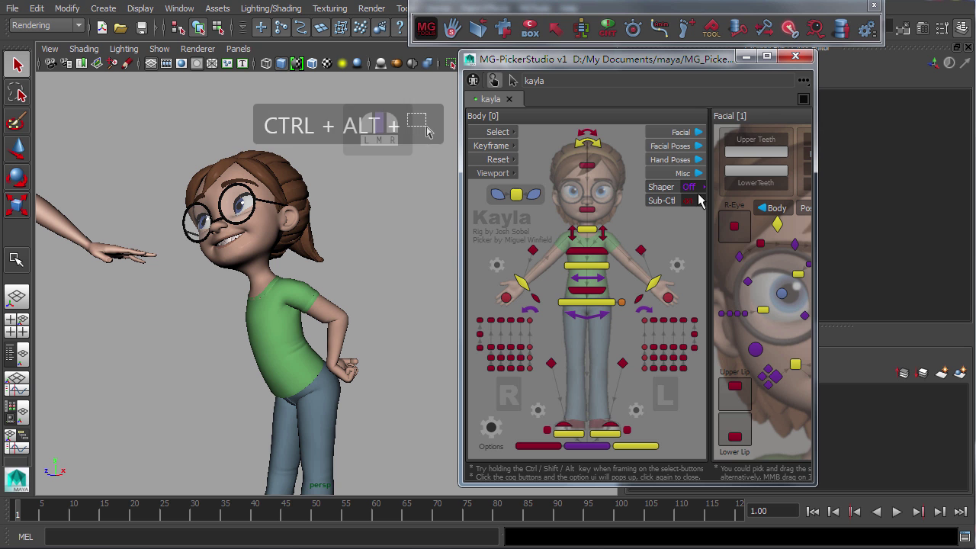
ctrl+alt+drag(698, 194, 835, 357)
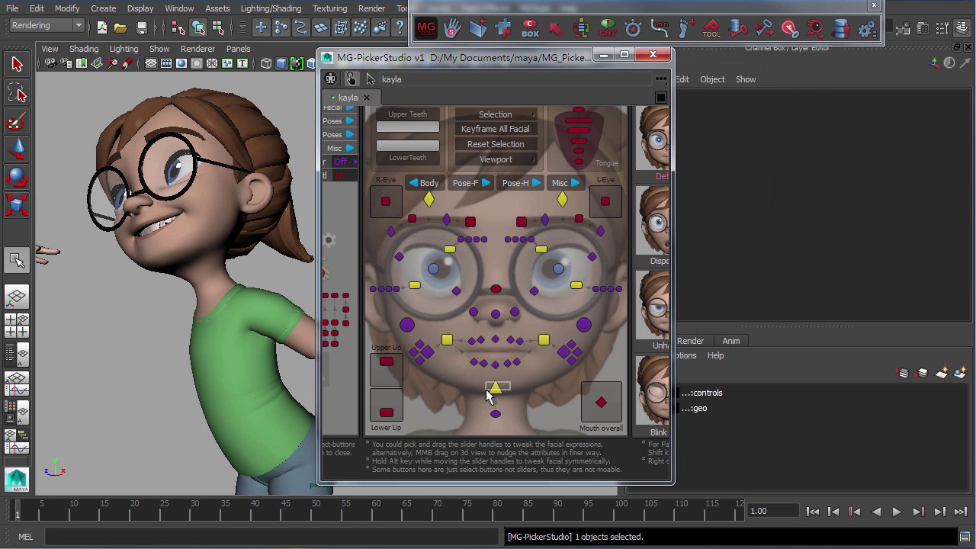
Select the yellow triangular jaw control and frame it in the picker, and frame the whole facial panel with nothing selected
click(492, 388)
key(f)
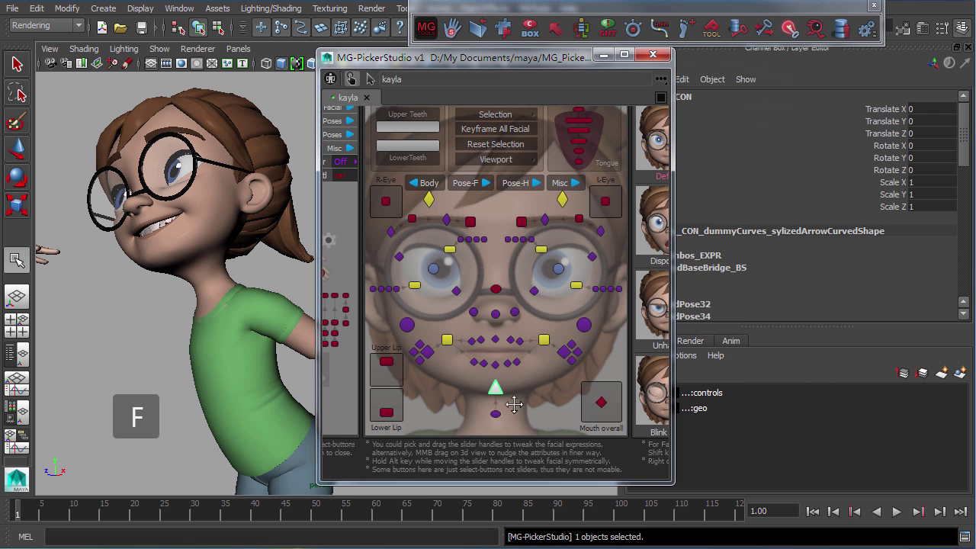
click(535, 399)
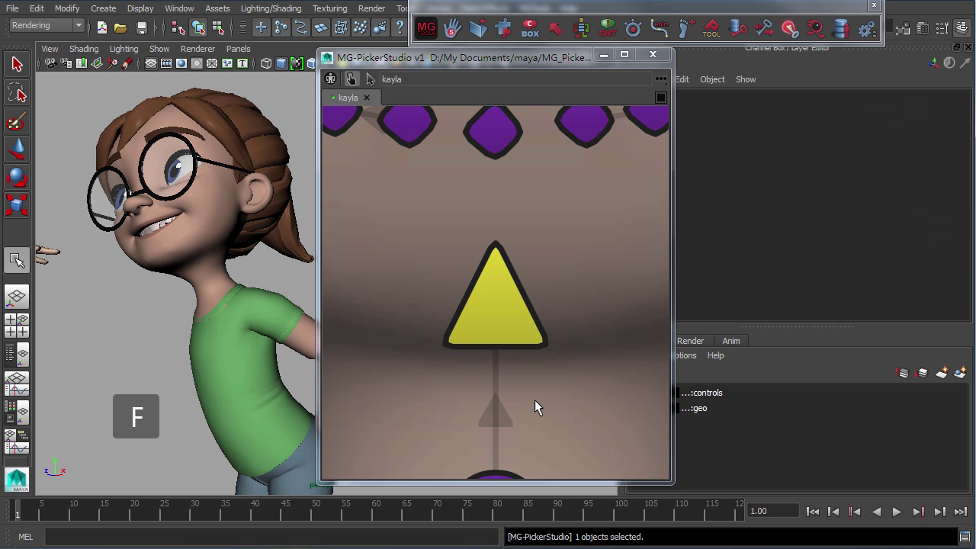
key(f)
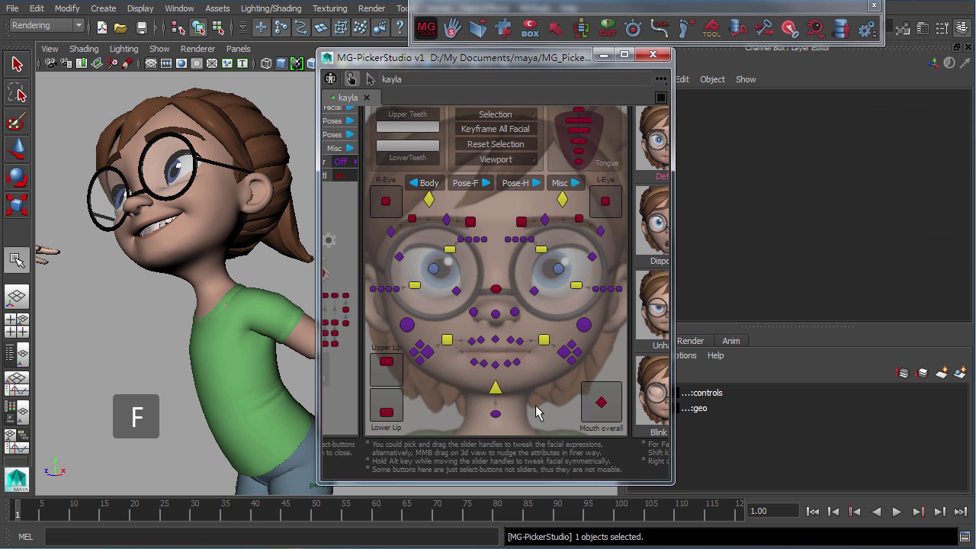
Zoom into the mouth area and the right eye area of Kayla's facial panel, resetting the picker view after each
alt+right_drag(463, 313, 689, 422)
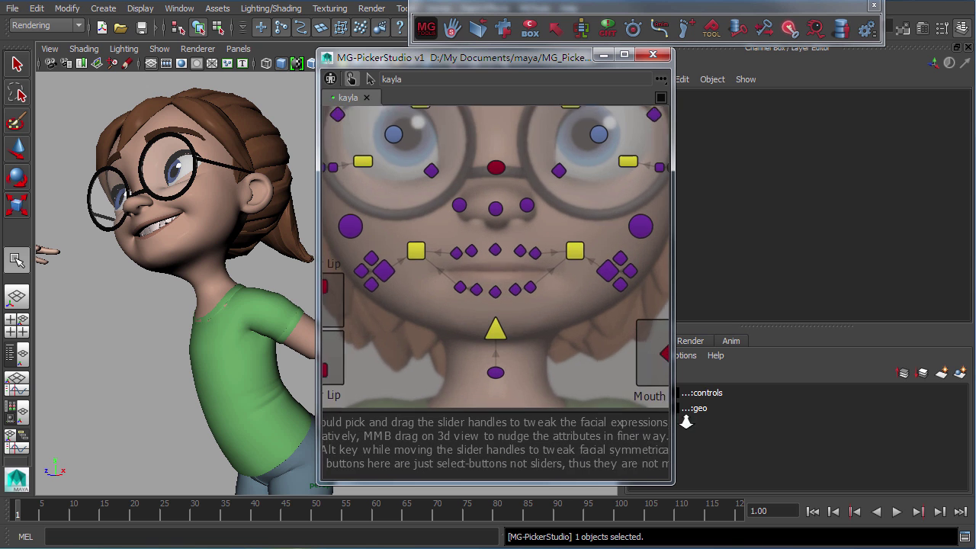
alt+double_click(408, 306)
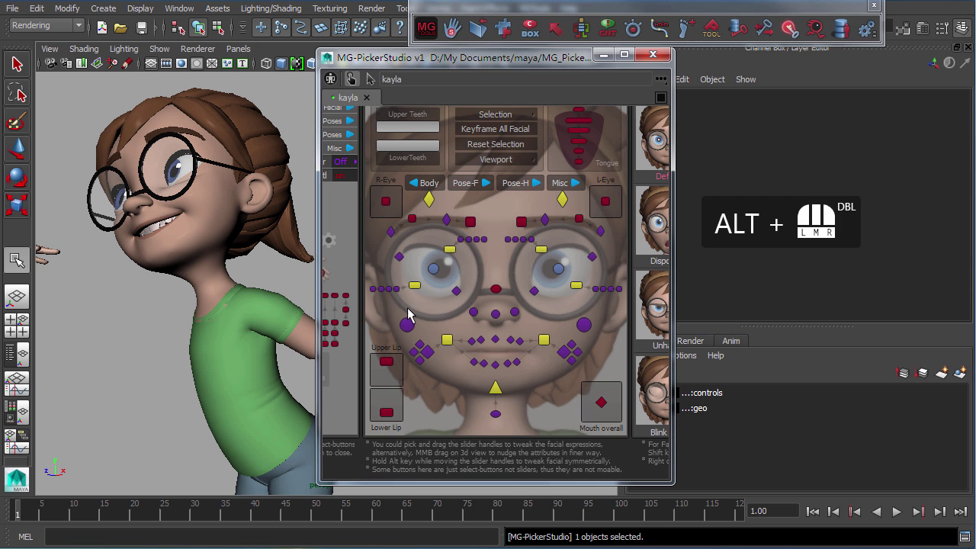
alt+right_drag(399, 184, 498, 297)
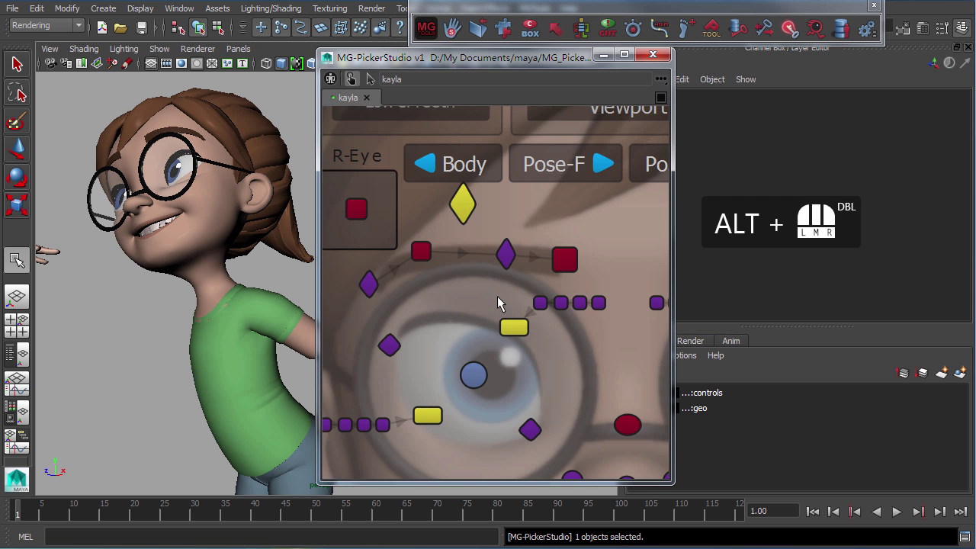
alt+double_click(429, 304)
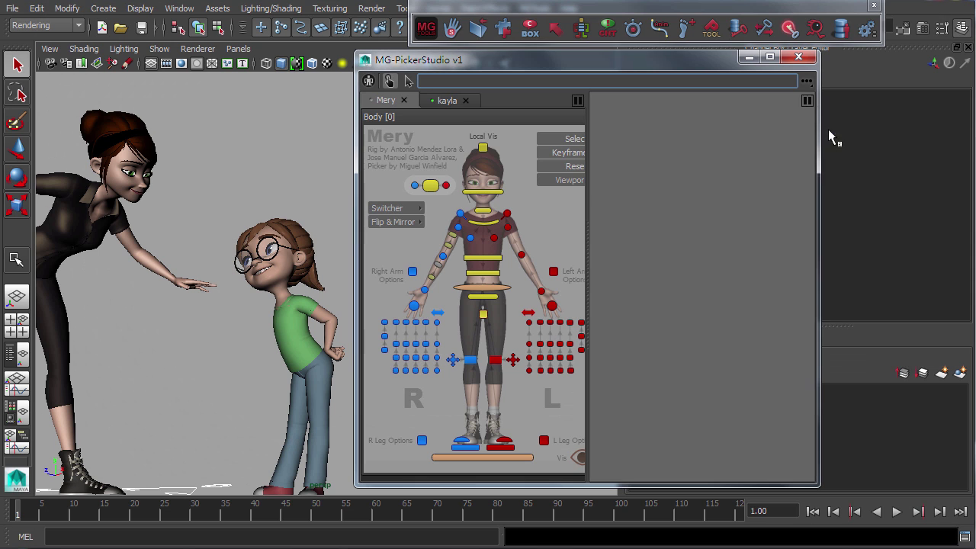
Set the picker layout to Two Rows Split Top and evenly distribute the open pickers across the panes
click(807, 100)
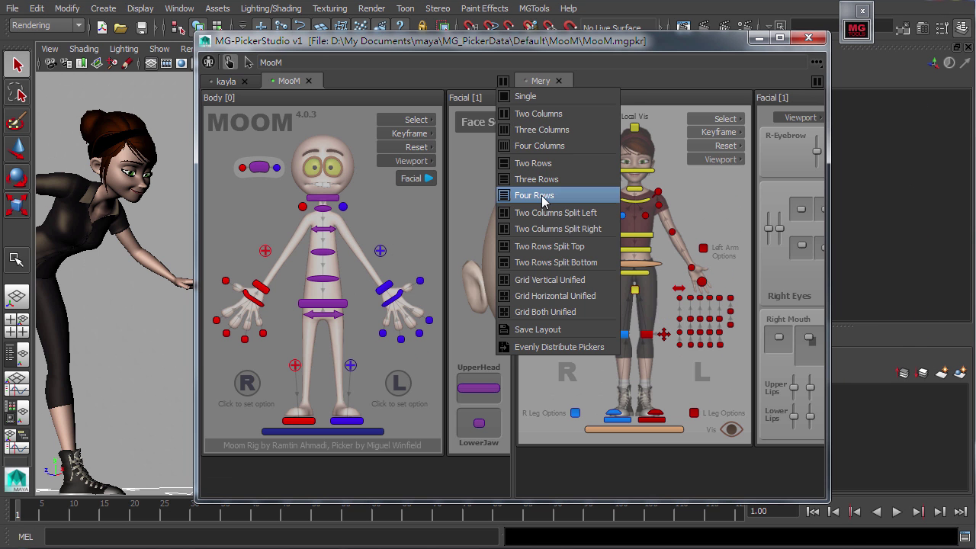
click(550, 247)
right_click(525, 111)
click(572, 347)
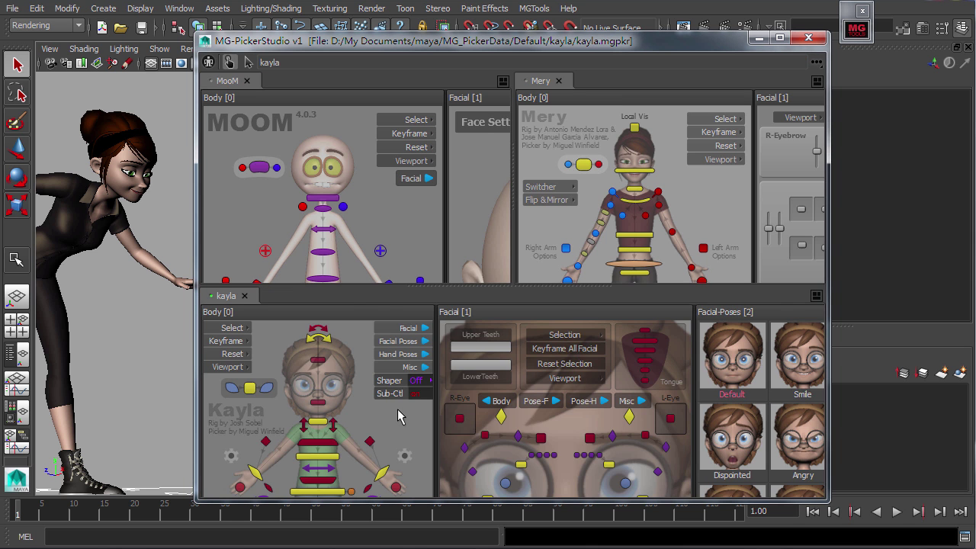
Maximize the Kayla, MooM and Mery panes one at a time, restoring the split layout after each
key(space)
key(space)
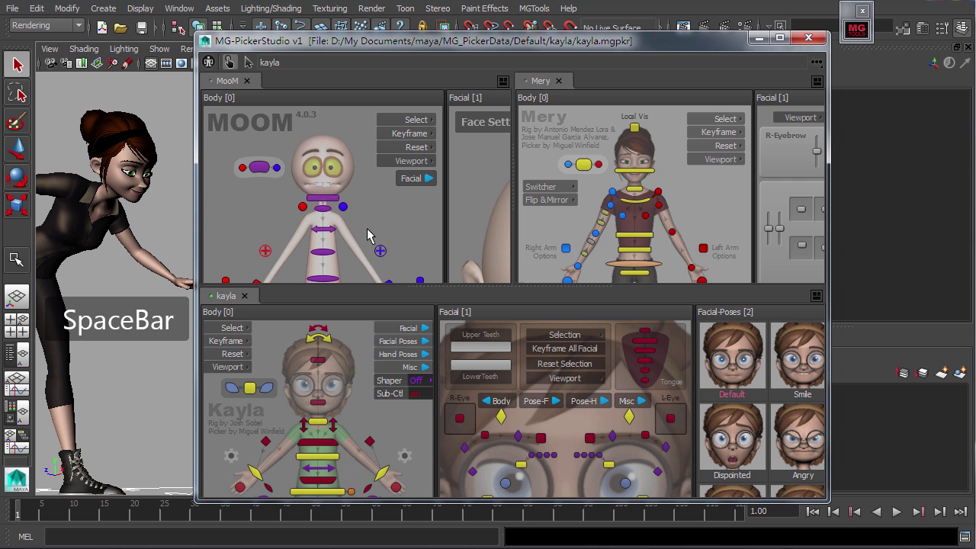
key(space)
key(space)
key(space)
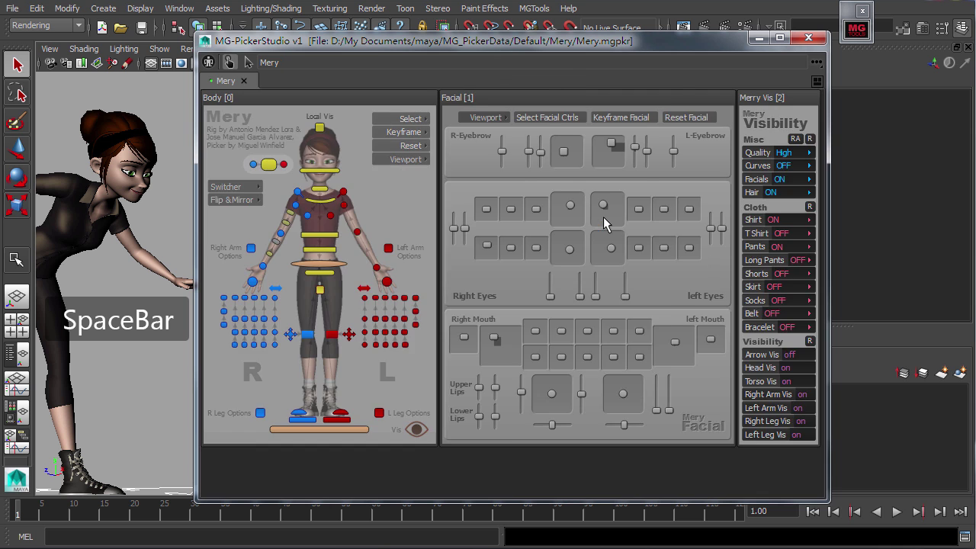
key(space)
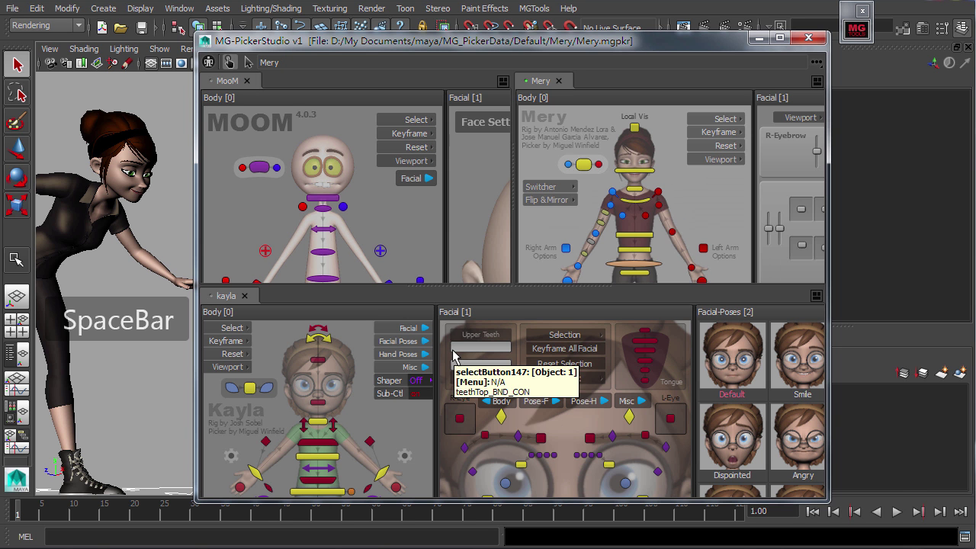
Collapse the picker window to its compact icon and restore it several times
click(207, 63)
click(912, 70)
click(209, 64)
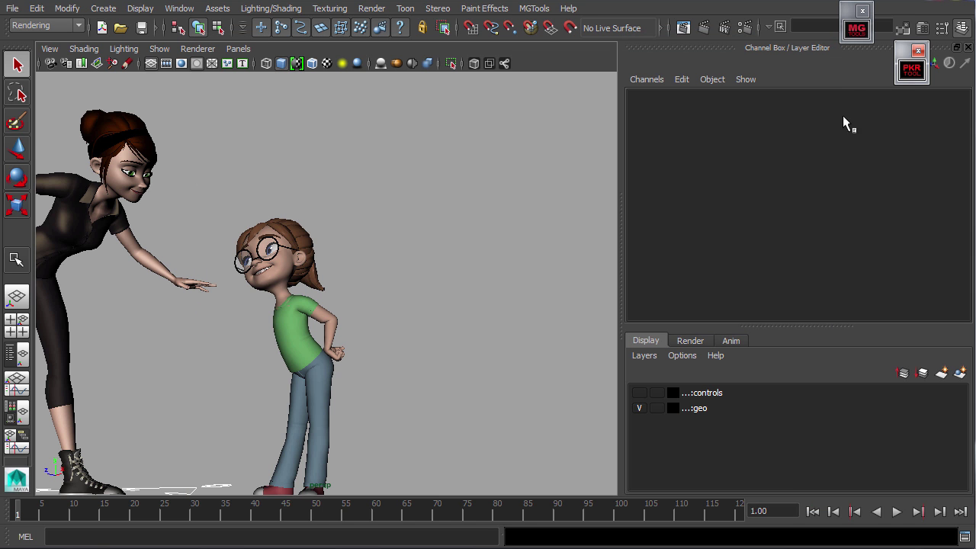
click(911, 73)
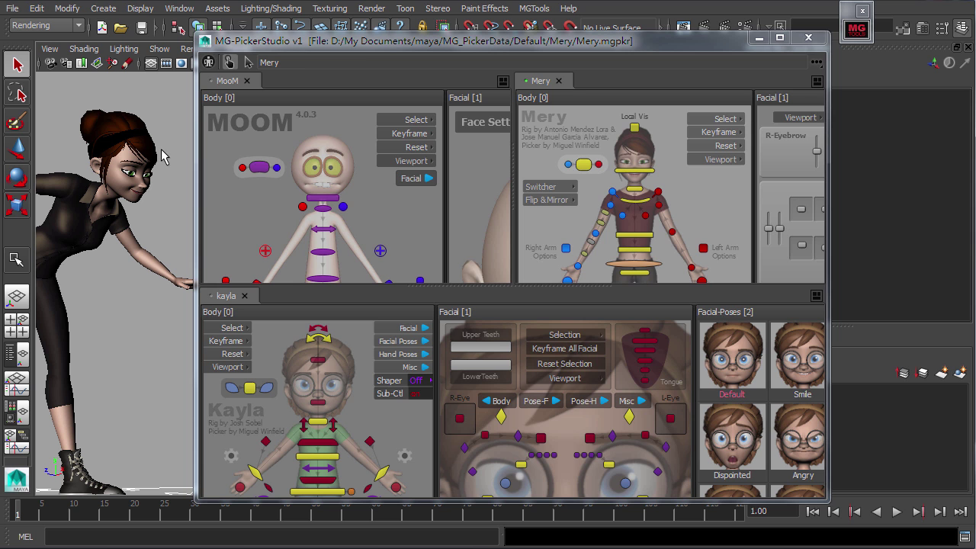
key(F7)
key(F7)
key(F7)
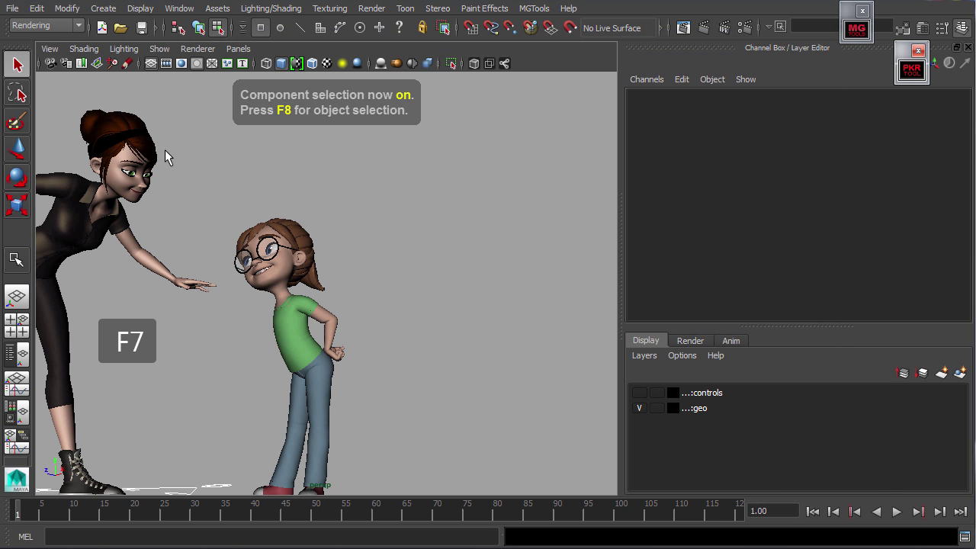
key(F7)
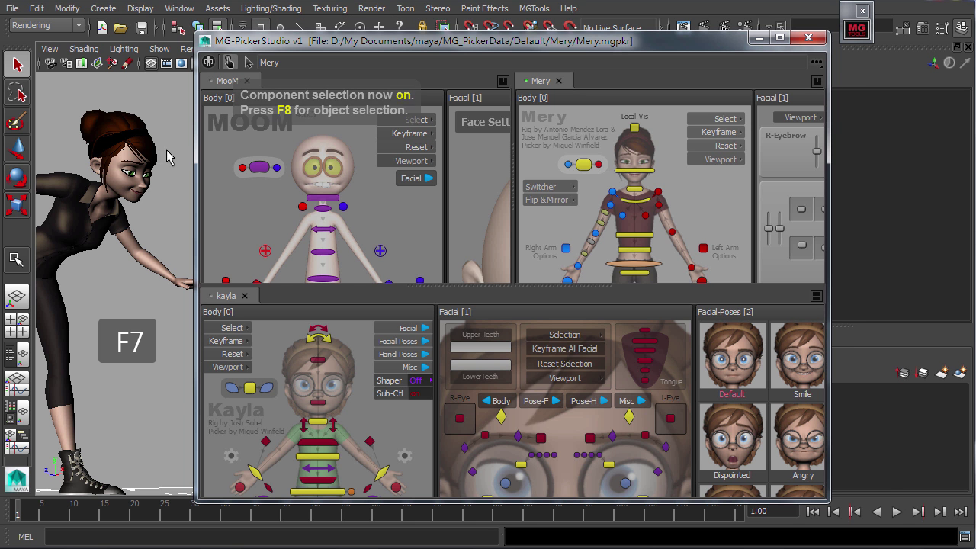
Cycle forward and backward through the open pickers with the thumbnail switcher
key(ctrl+Tab)
key(ctrl+Tab)
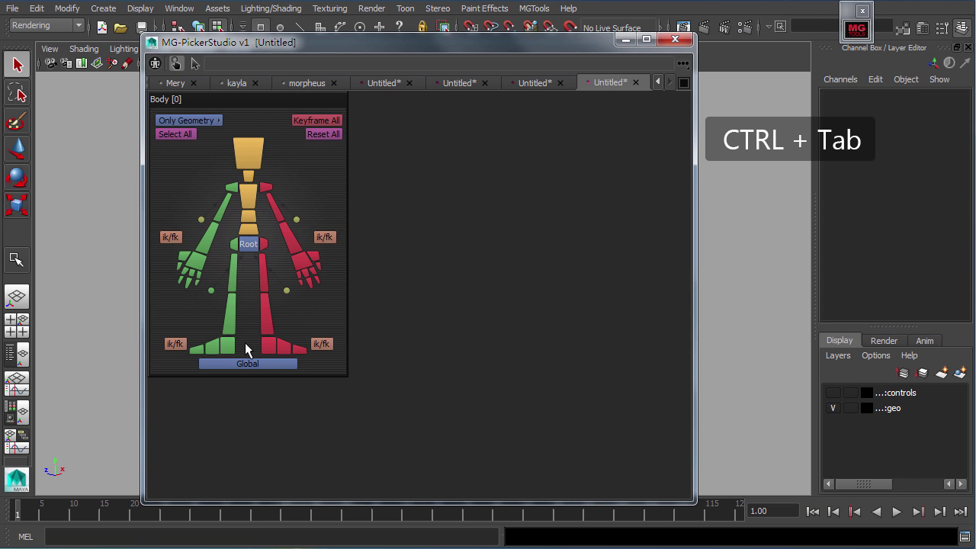
key(ctrl+Tab)
key(ctrl+Tab)
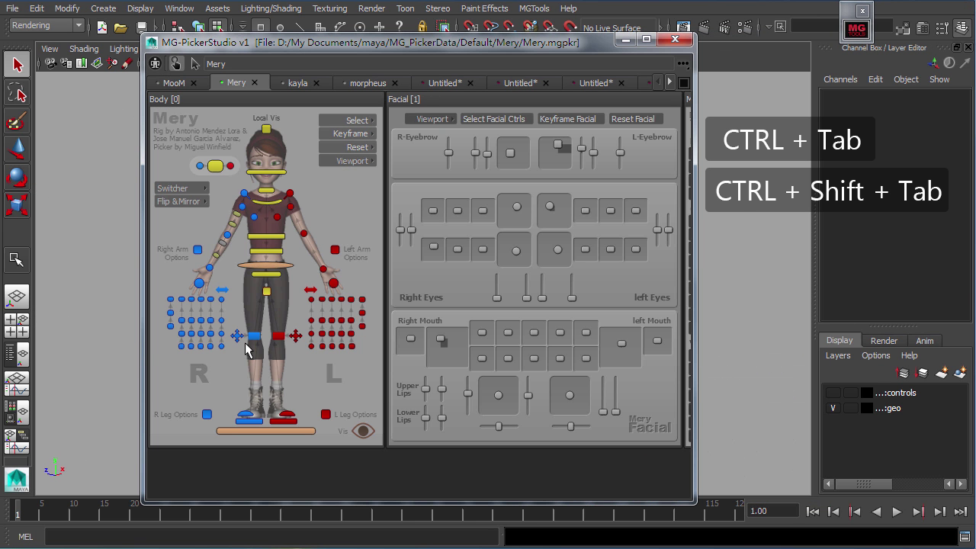
key(ctrl+shift+Tab)
key(ctrl+shift+Tab)
key(ctrl+shift+Tab)
key(ctrl+shift+Tab)
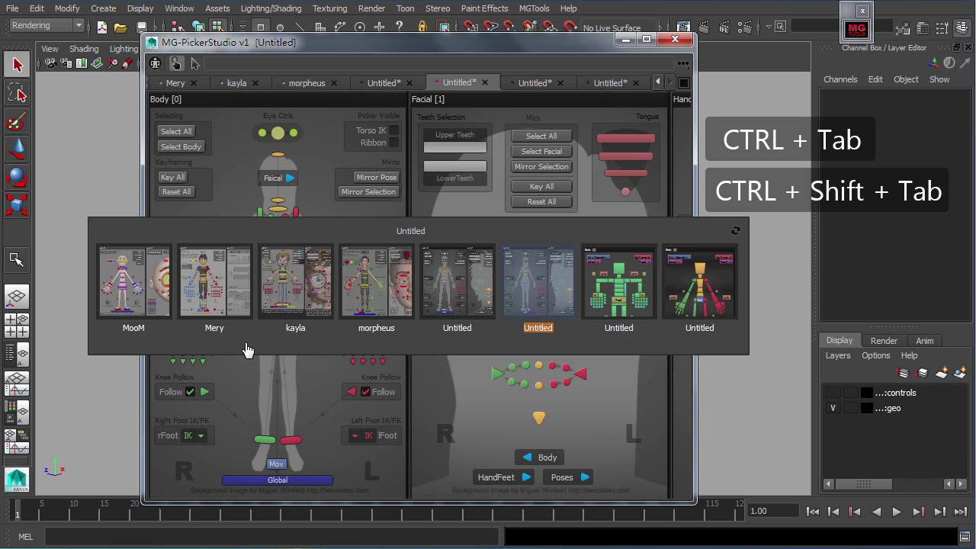
key(ctrl+shift+Tab)
key(ctrl+Tab)
Preview several open pickers from the switcher's thumbnails, ending on the Mery picker
click(236, 313)
click(280, 301)
click(480, 299)
click(538, 294)
click(653, 294)
click(105, 297)
click(215, 305)
Close three of the Untitled pickers from the thumbnail switcher: the skeleton, the blue figure and the green block figure
middle_click(710, 272)
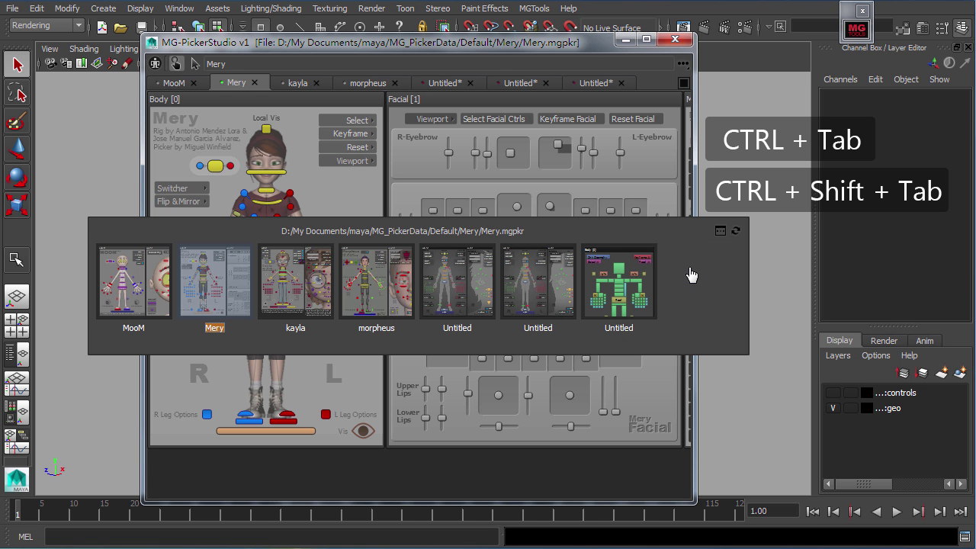
middle_click(522, 288)
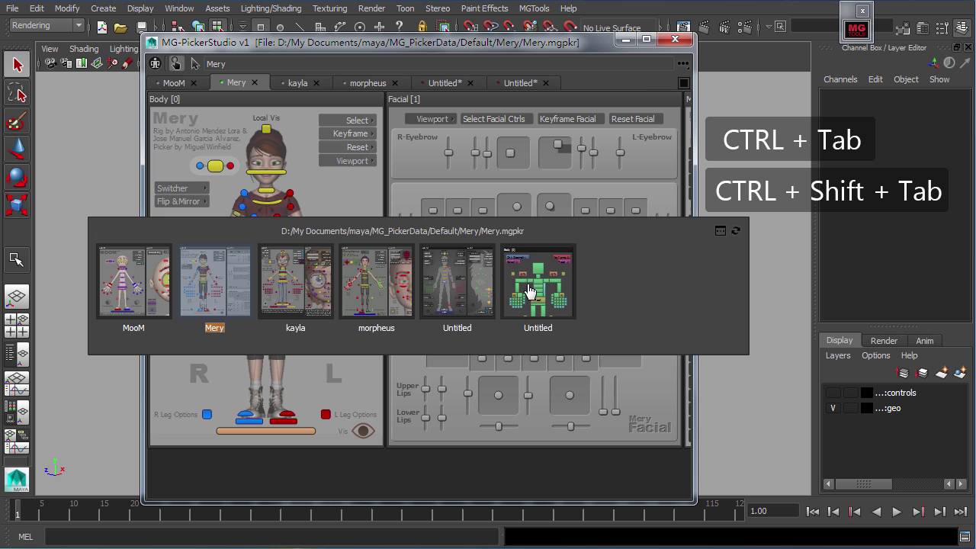
middle_click(535, 293)
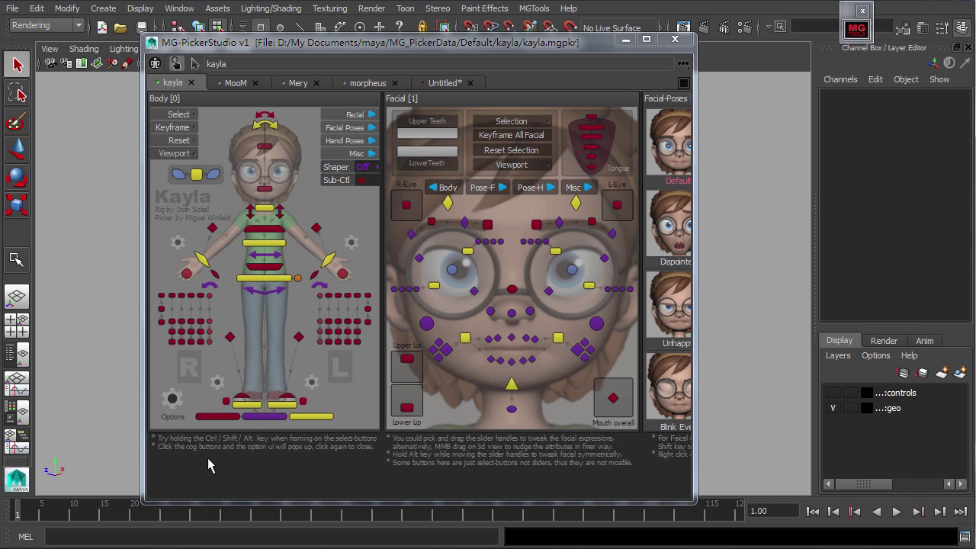
Look through the panels of the Kayla, MooM, Mery, morpheus and Untitled pickers, viewing each picker's facial and pose controls
scroll(208, 457, right, 5)
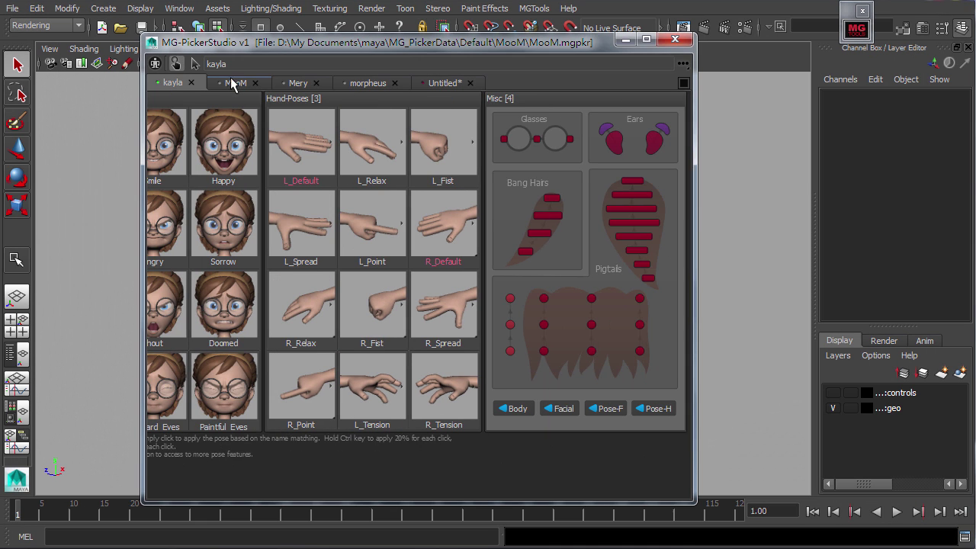
click(233, 84)
scroll(207, 293, right, 1)
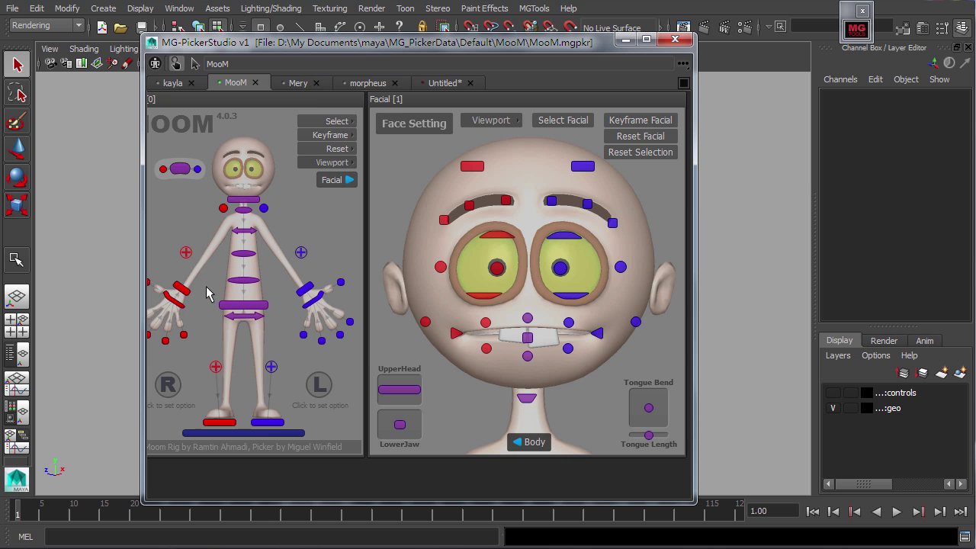
click(299, 83)
click(367, 83)
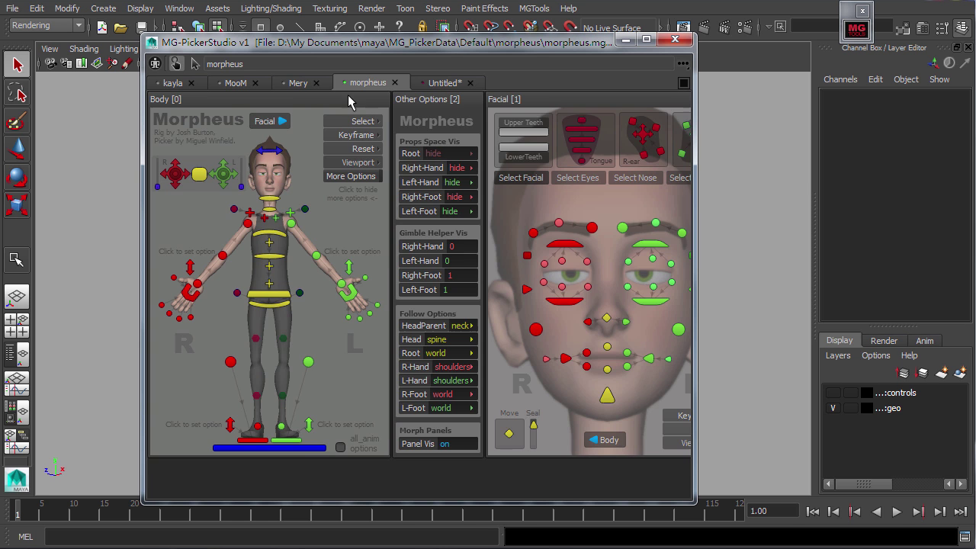
scroll(241, 242, right, 3)
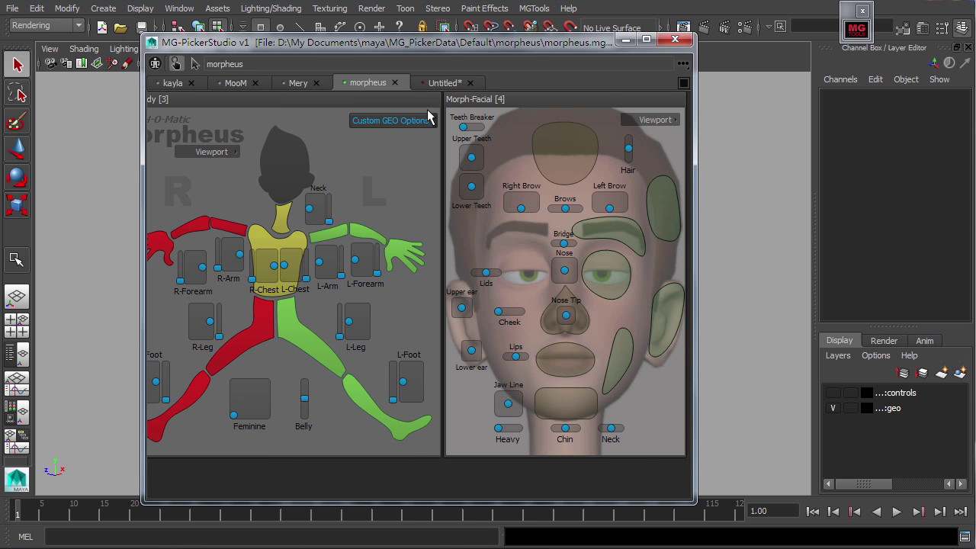
click(443, 83)
scroll(260, 269, right, 2)
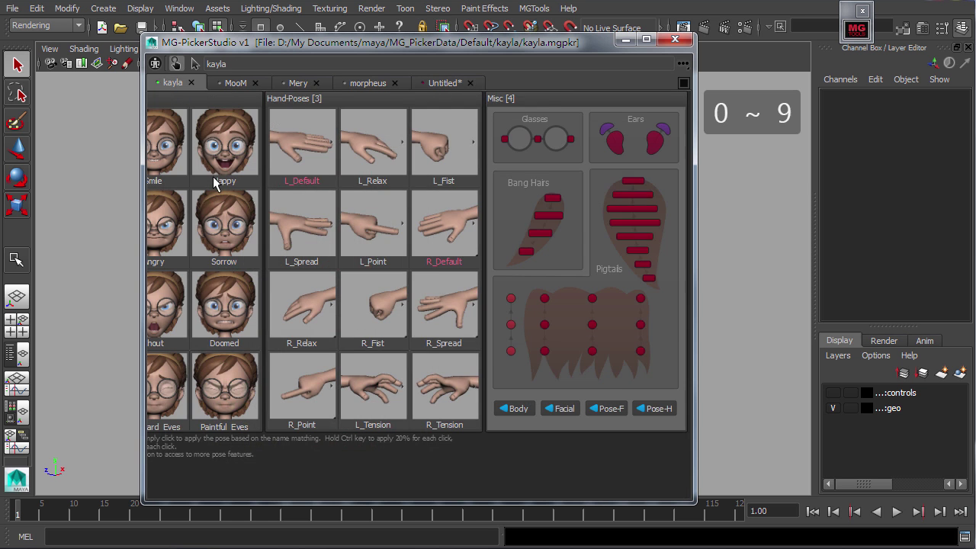
Jump through the Kayla picker's Body, Hand-Poses and Misc panels
key(0)
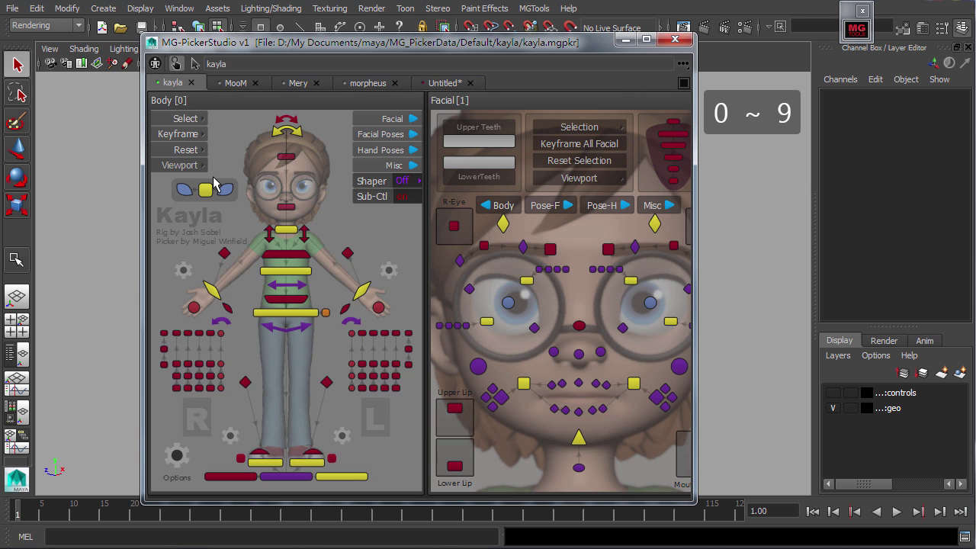
key(3)
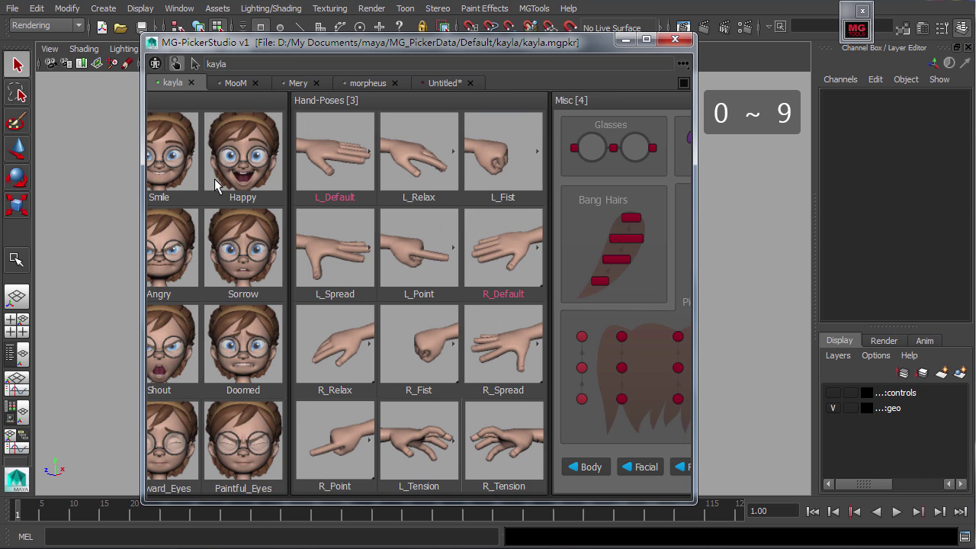
key(4)
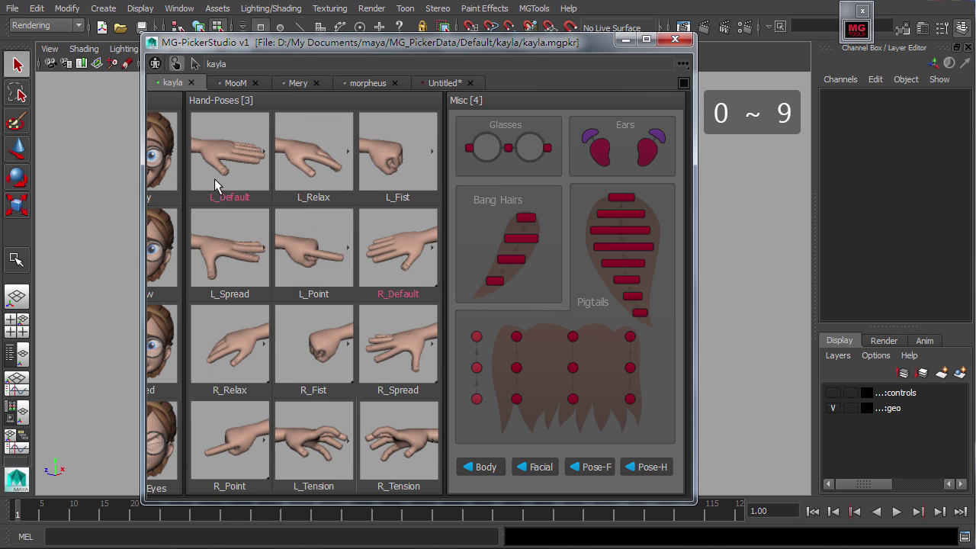
Open the morpheus picker and jump between its Body, Facial and Other Options panels
click(365, 83)
key(0)
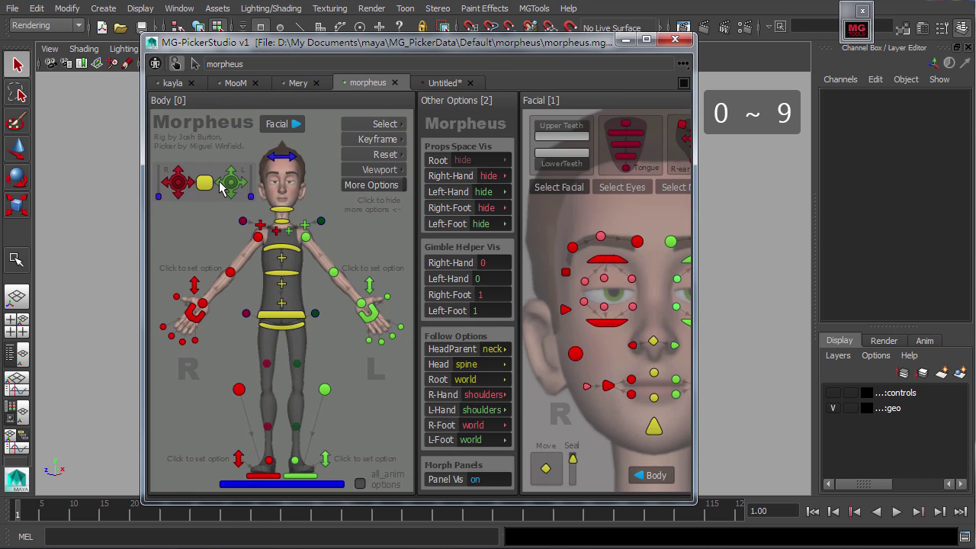
key(1)
key(2)
key(1)
key(grave)
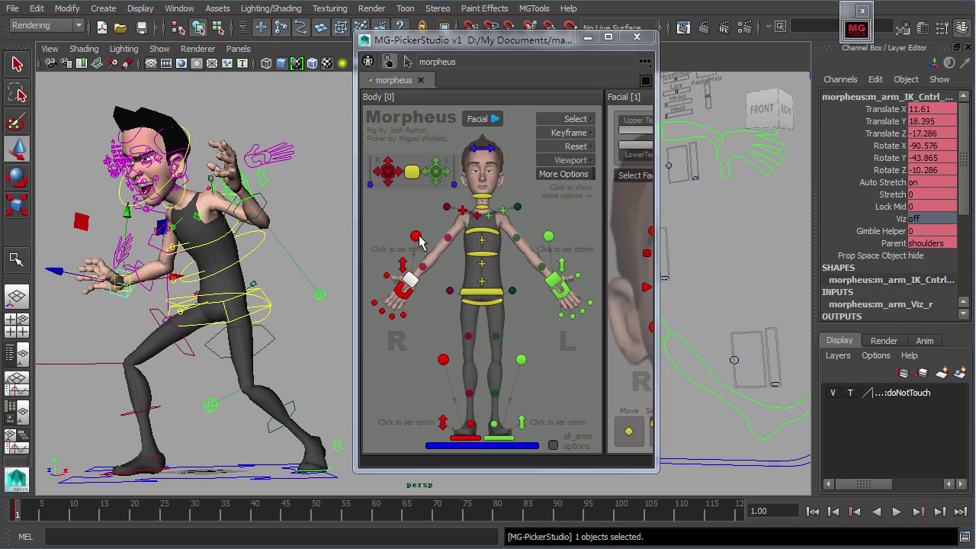
Select Morpheus's right hand, waist and hip controls one at a time in the Body panel
click(405, 290)
click(492, 291)
click(487, 304)
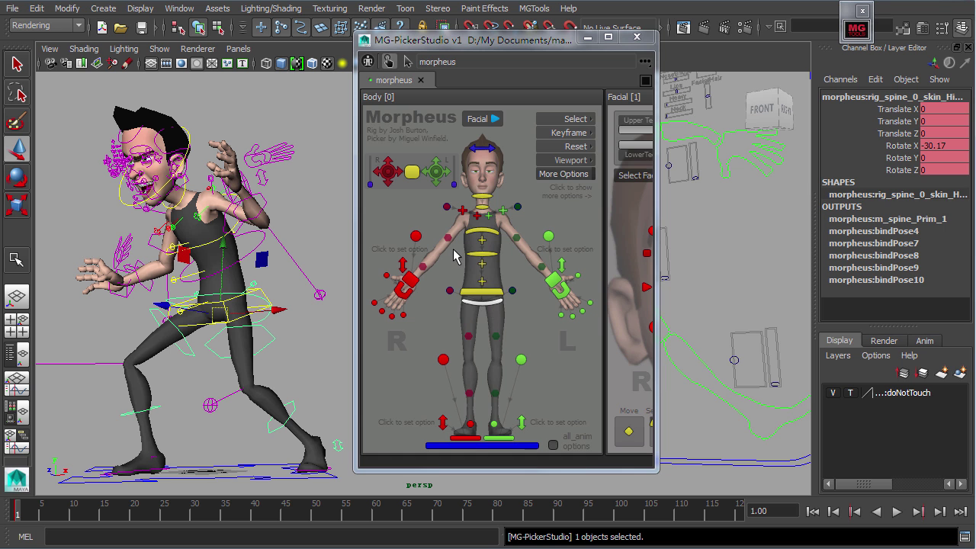
Select Morpheus's right arm controls as a group, deselect the elbow's outer control, and toggle the forearm and outer elbow controls in the selection
drag(364, 207, 439, 336)
ctrl+click(416, 236)
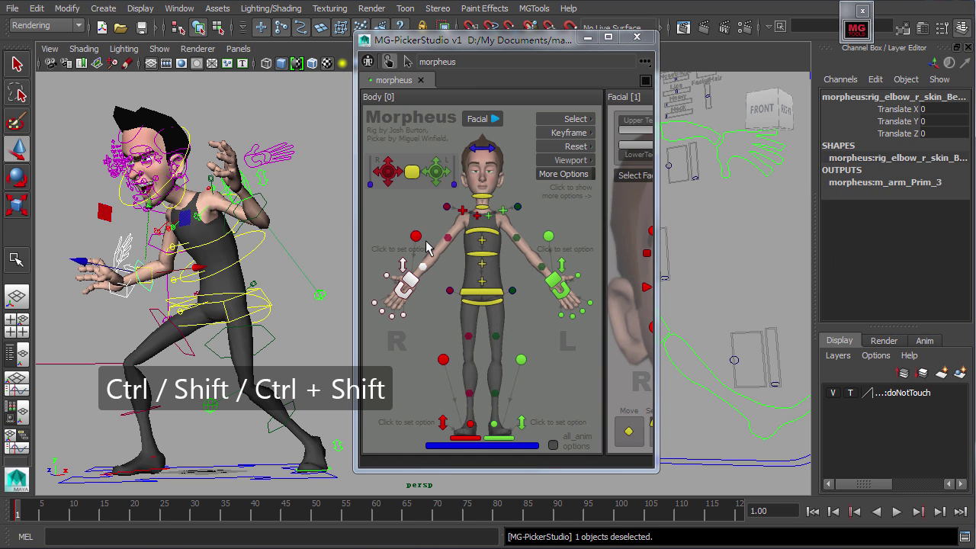
ctrl+shift+click(423, 267)
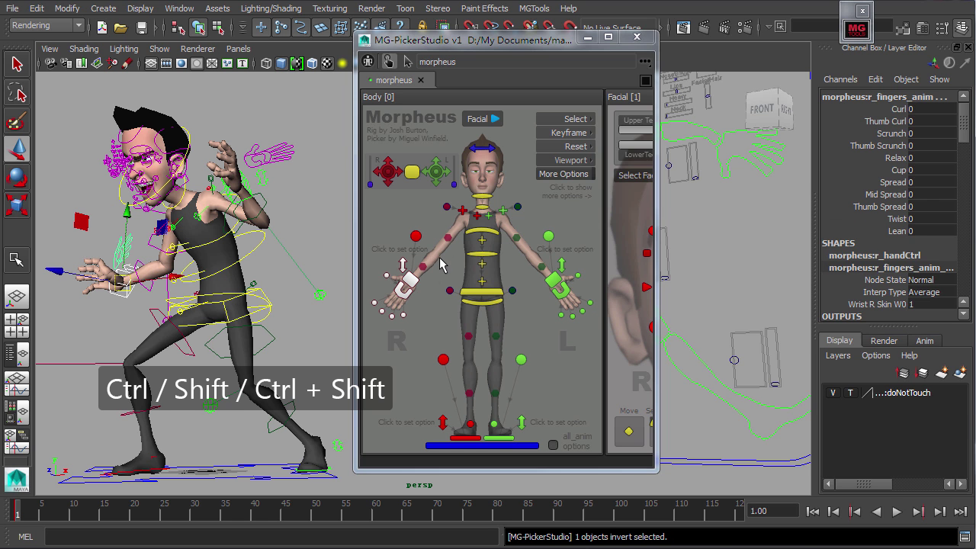
ctrl+shift+click(424, 267)
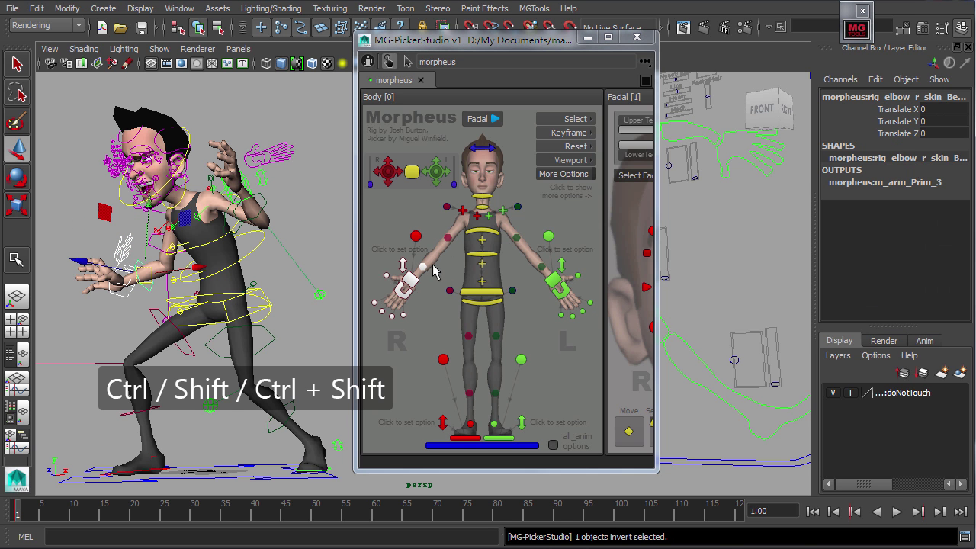
ctrl+shift+click(416, 235)
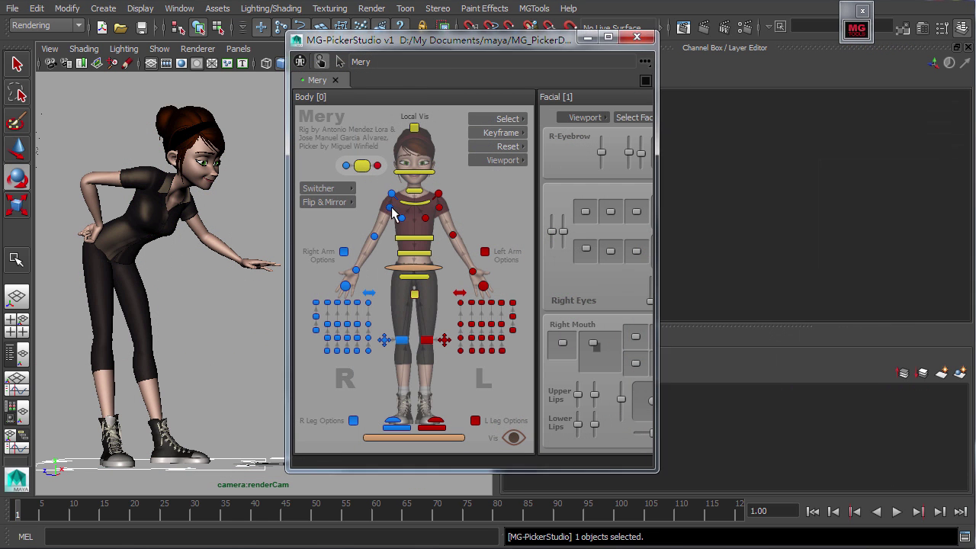
Select whole control chains on Mery: left arm, hips, left middle finger, left pinky and right pinky, and clear the selection
click(440, 207)
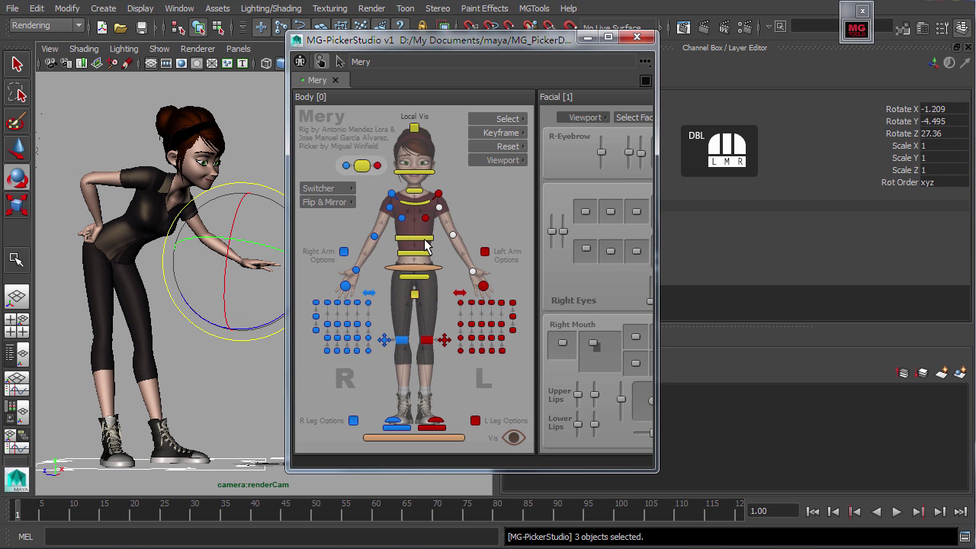
click(419, 276)
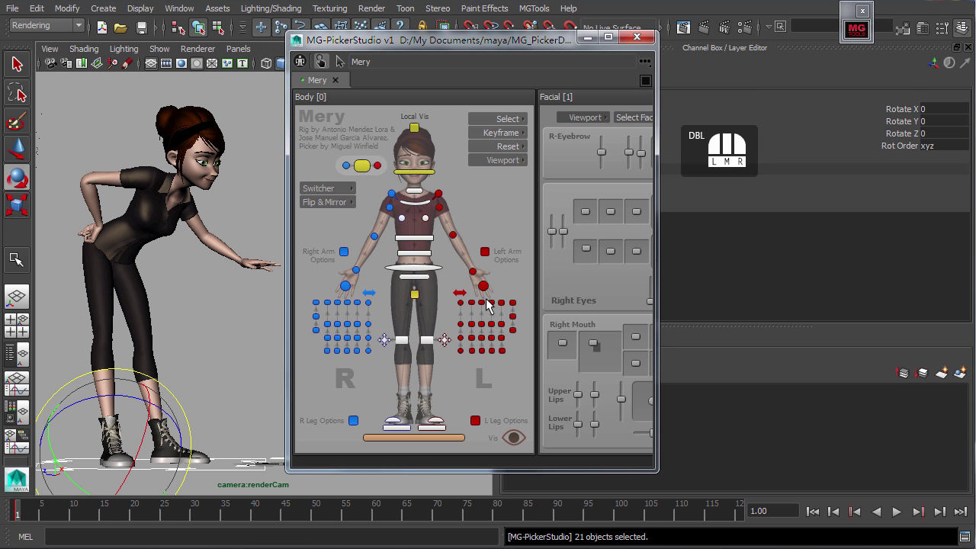
double_click(491, 303)
double_click(472, 303)
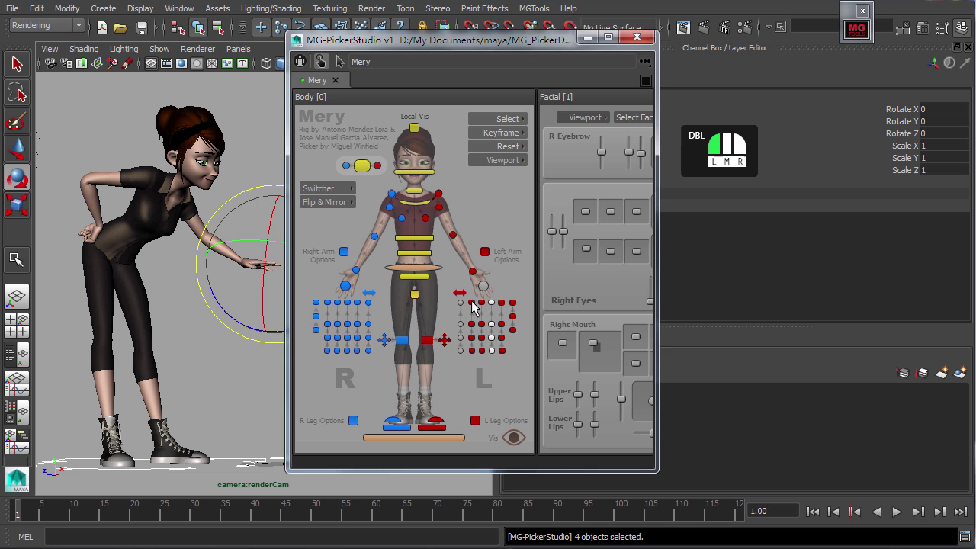
double_click(357, 303)
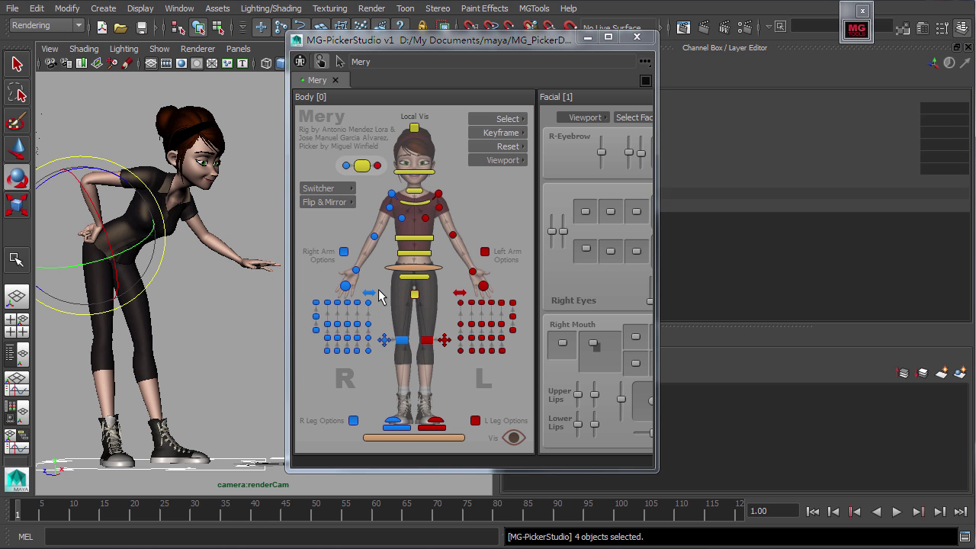
click(378, 298)
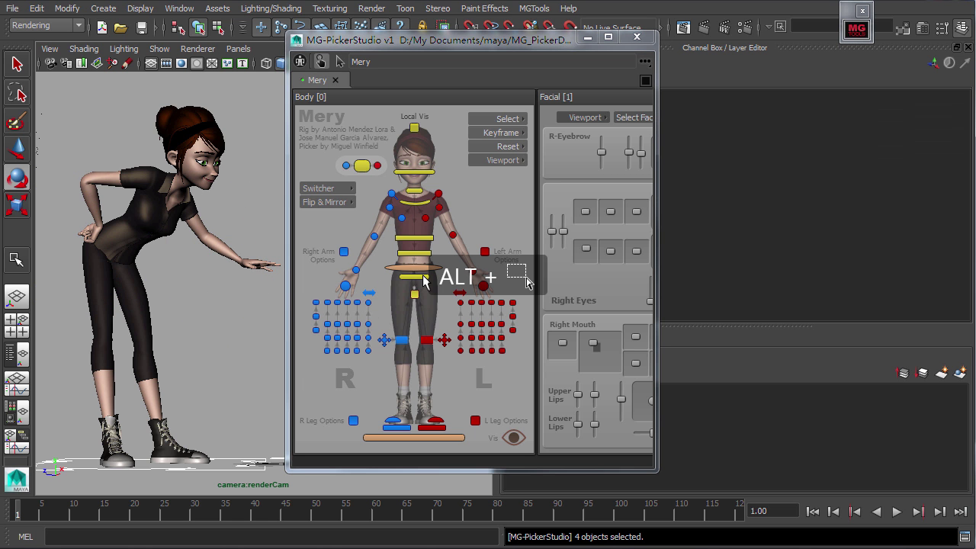
Select Mery's controls together with their mirrored counterparts, pair by pair: elbows, upper arms, wrists, hands and knees
alt+drag(462, 225, 449, 242)
alt+drag(451, 204, 436, 212)
alt+drag(464, 266, 480, 278)
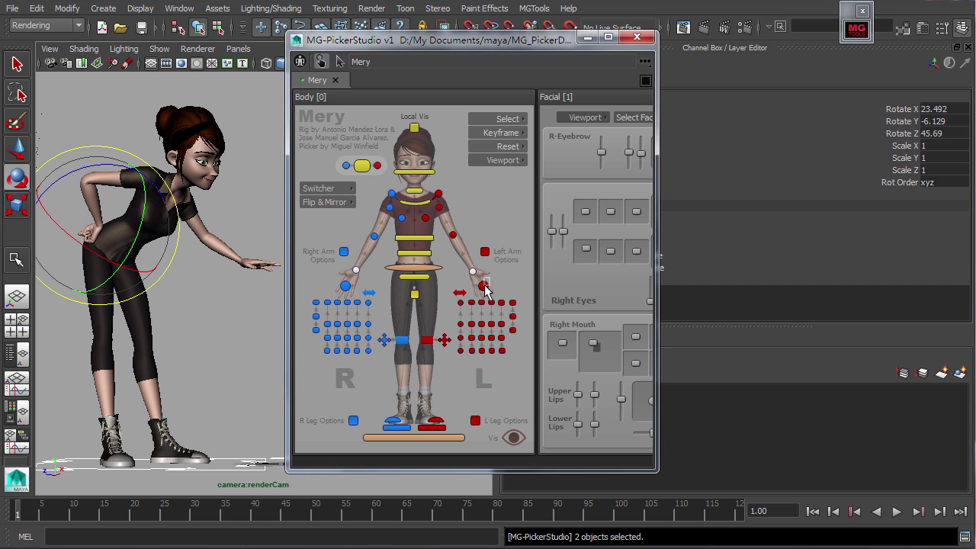
alt+click(484, 286)
click(428, 341)
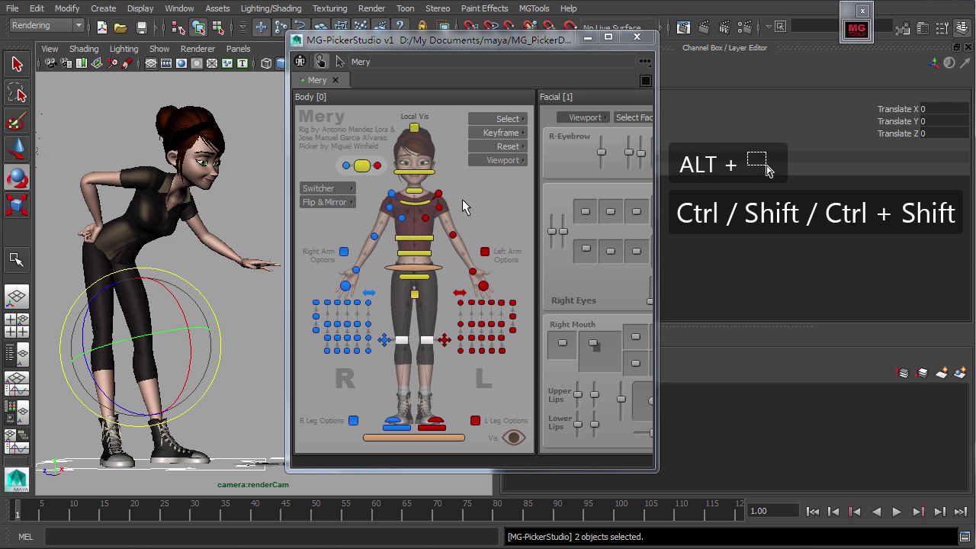
Modify the mirrored selection by toggling the upper arm, elbow and wrist pairs
alt+shift+drag(445, 203, 446, 239)
alt+shift+drag(475, 276, 478, 279)
alt+shift+drag(447, 223, 459, 242)
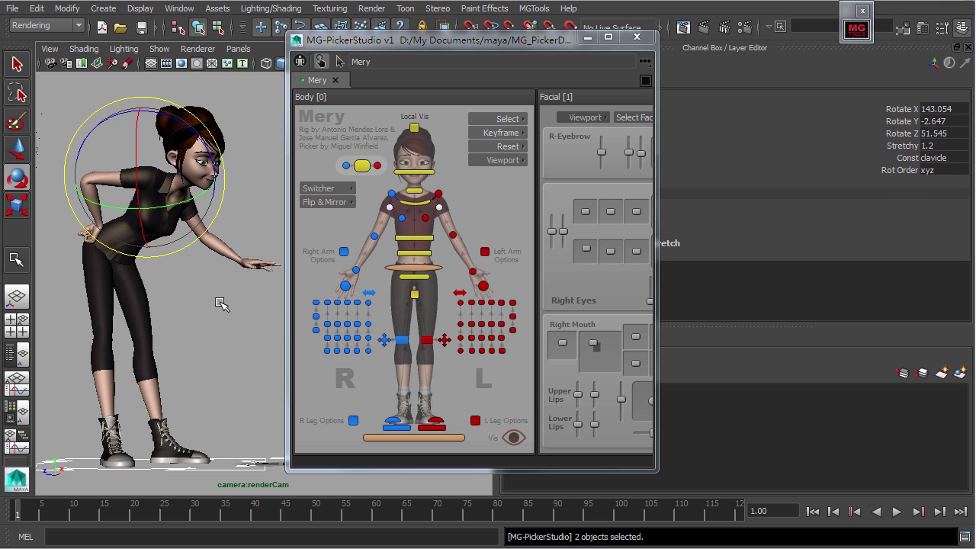
Undo the recent picker selection changes and redo them
key(ctrl+z)
key(ctrl+z)
key(ctrl+z)
key(ctrl+z)
key(shift+z)
key(shift+z)
key(shift+z)
key(shift+z)
key(shift+z)
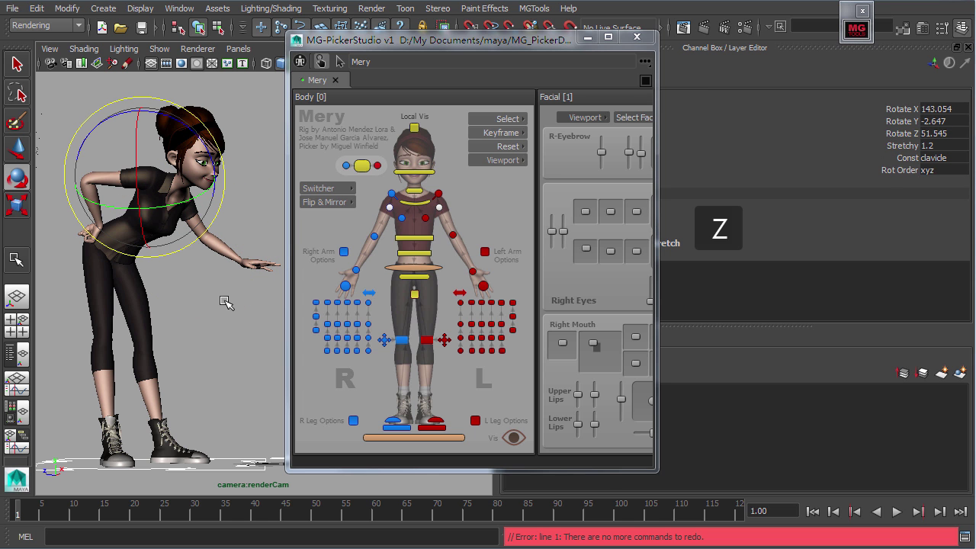
Clear the selection, select Mery's ground control in the viewport, and pick individual left-hand finger controls one at a time in the picker
click(226, 302)
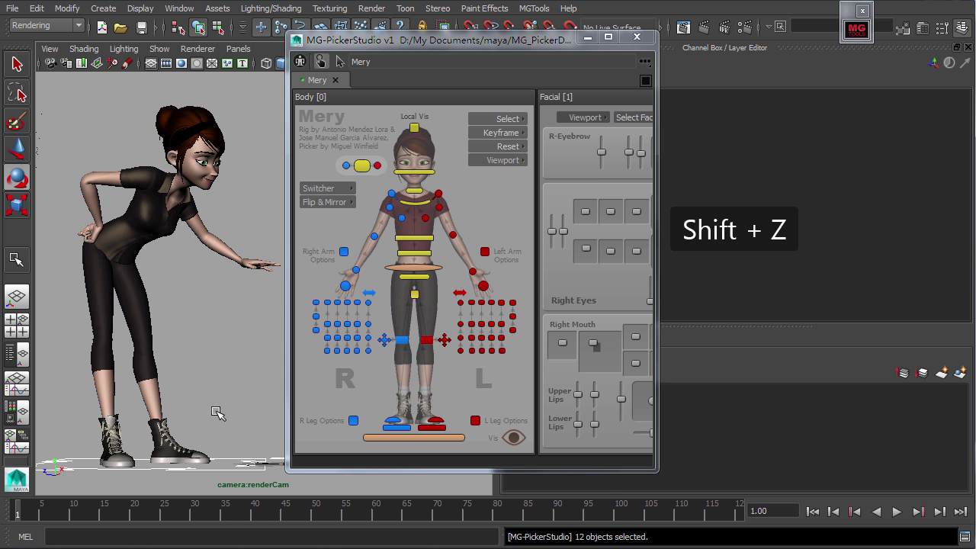
click(236, 469)
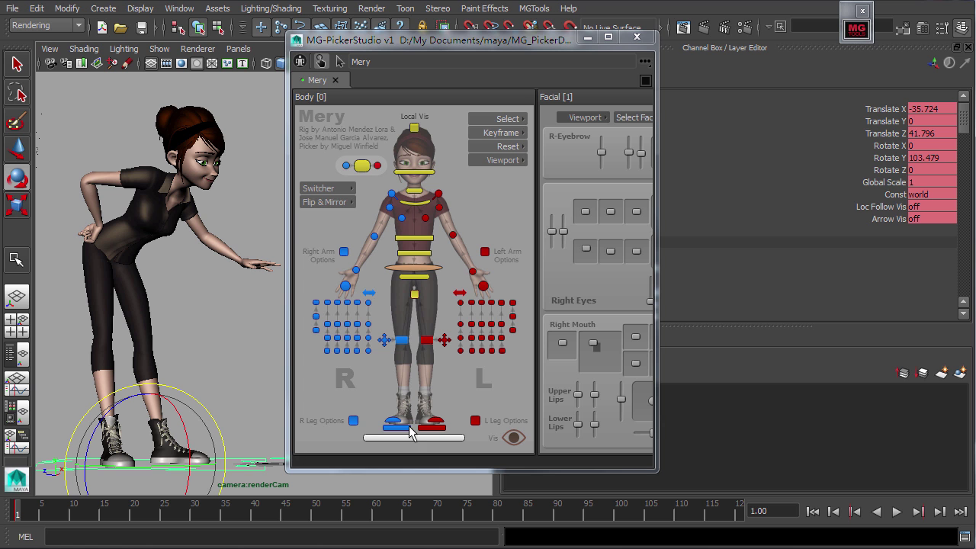
click(481, 304)
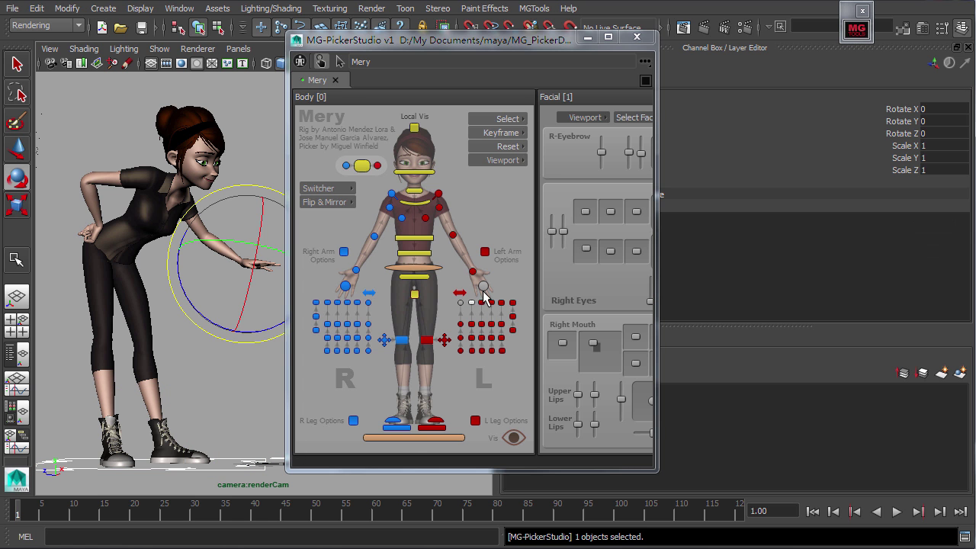
click(492, 302)
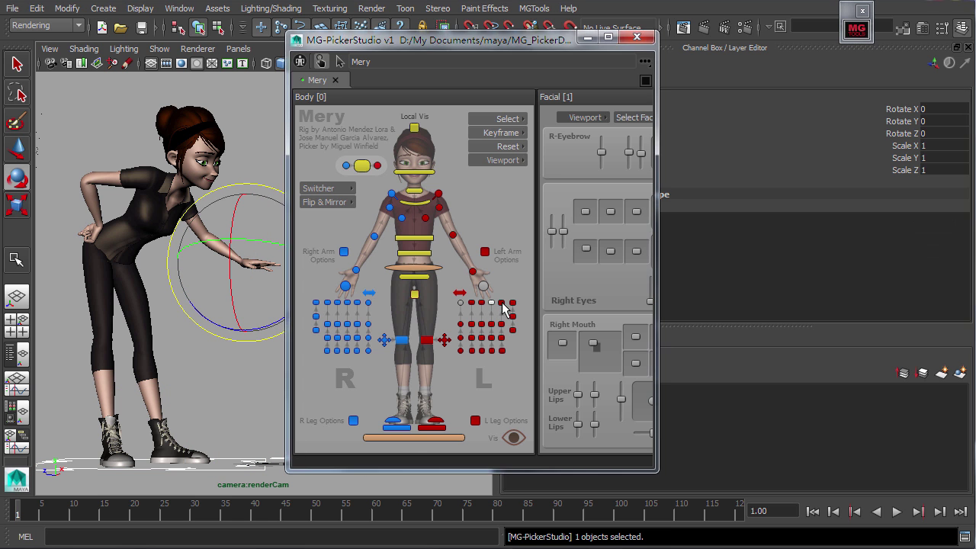
click(502, 303)
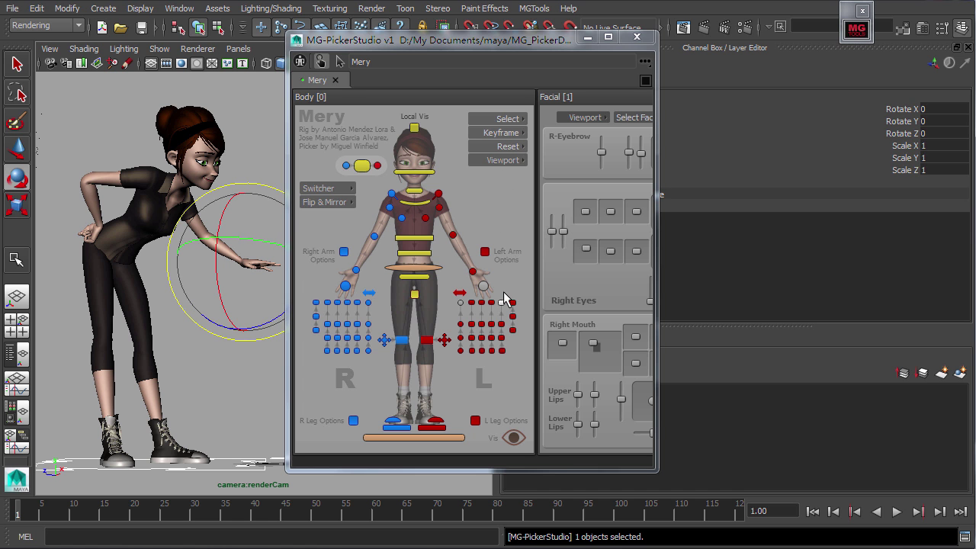
click(501, 325)
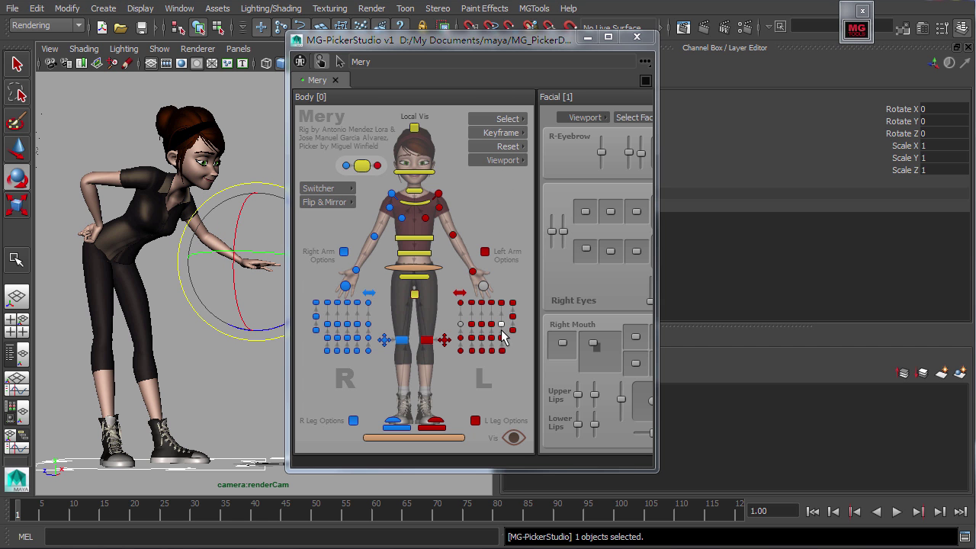
Set keyframes on Mery's left wrist, left elbow and left upper arm controls in turn
click(473, 273)
key(s)
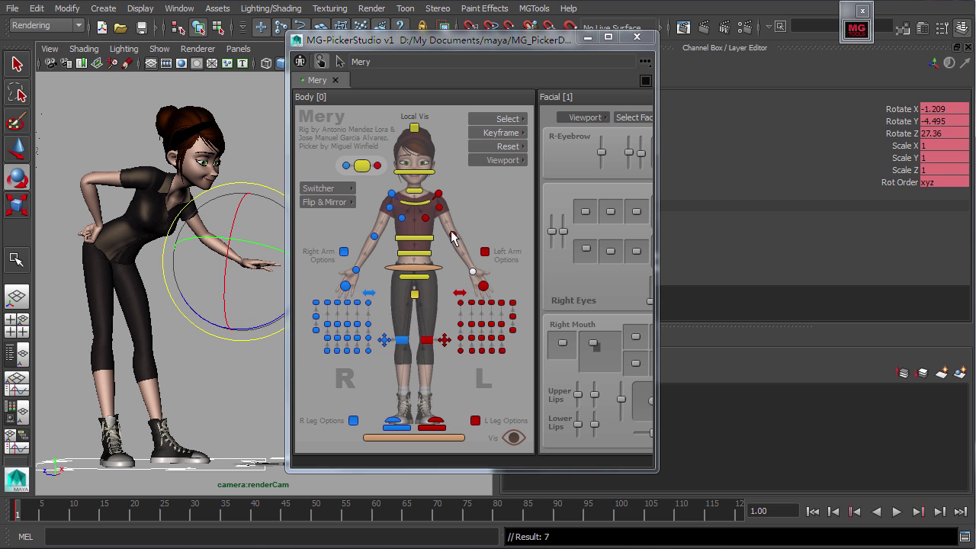
click(454, 234)
key(s)
click(440, 207)
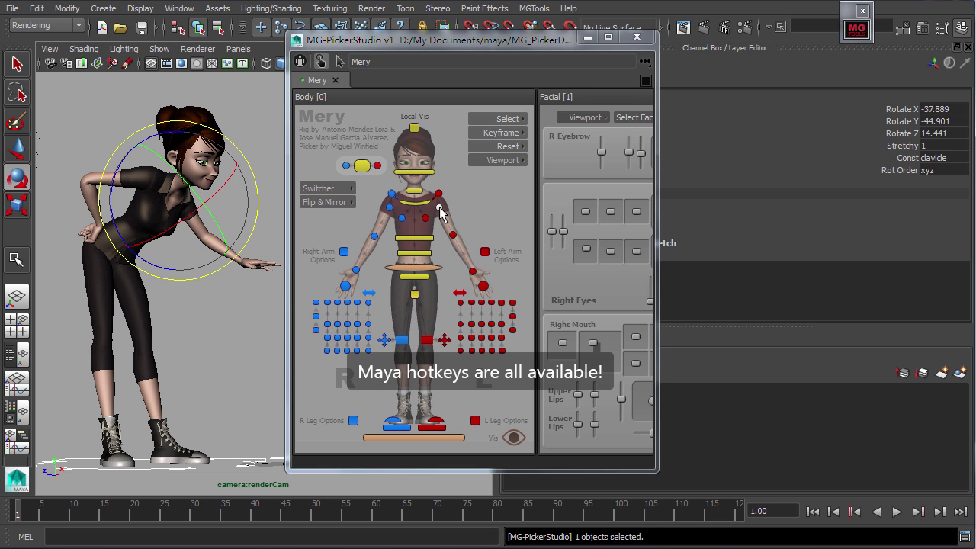
key(s)
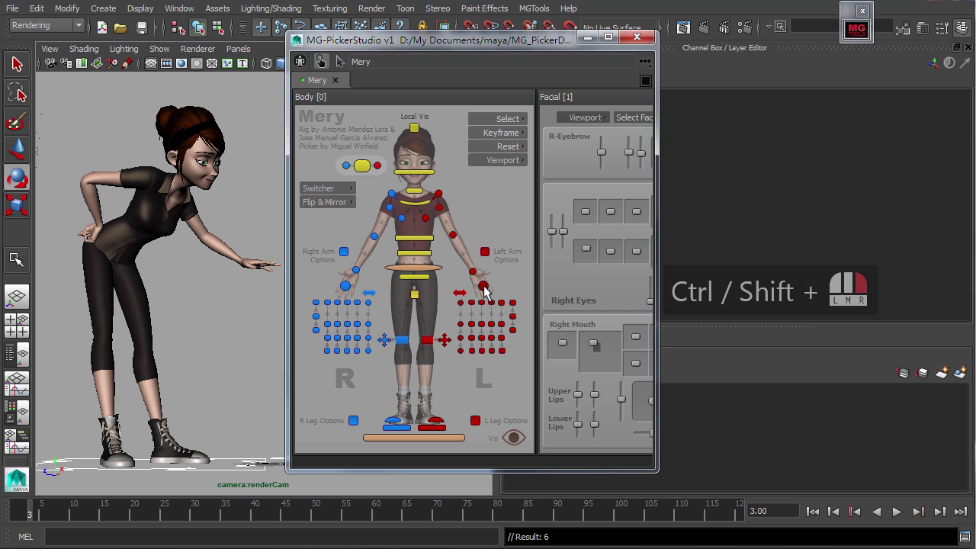
From the left hand button's object list, select Mery_ac_lf_pinky01, ring03 and ring01, and add the left wrist control to the selection
right_click(483, 288)
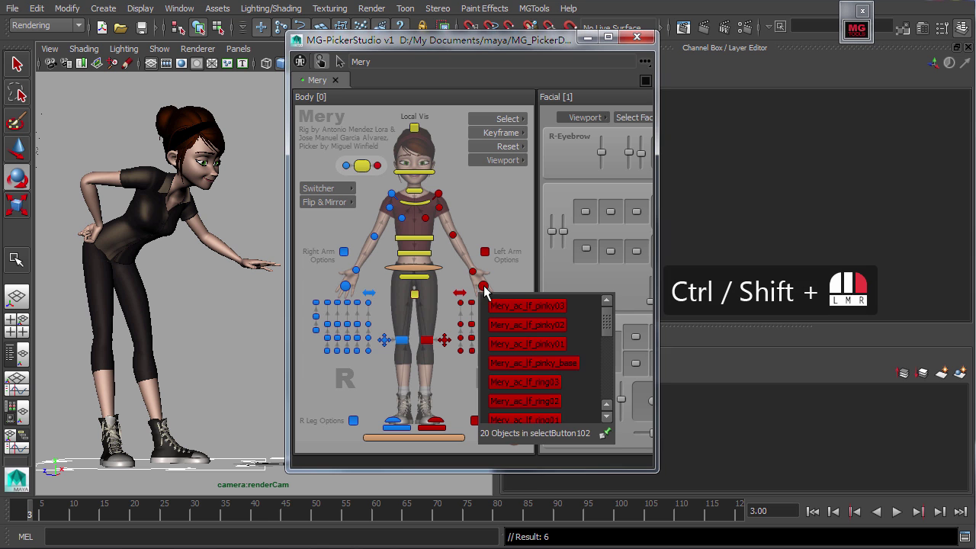
drag(607, 326, 603, 333)
click(561, 319)
shift+click(545, 358)
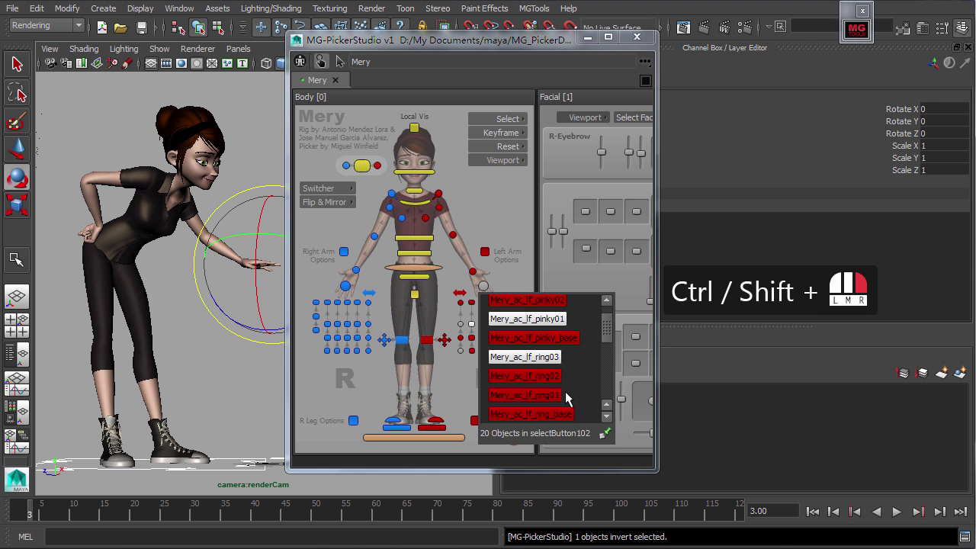
shift+click(540, 395)
shift+click(473, 273)
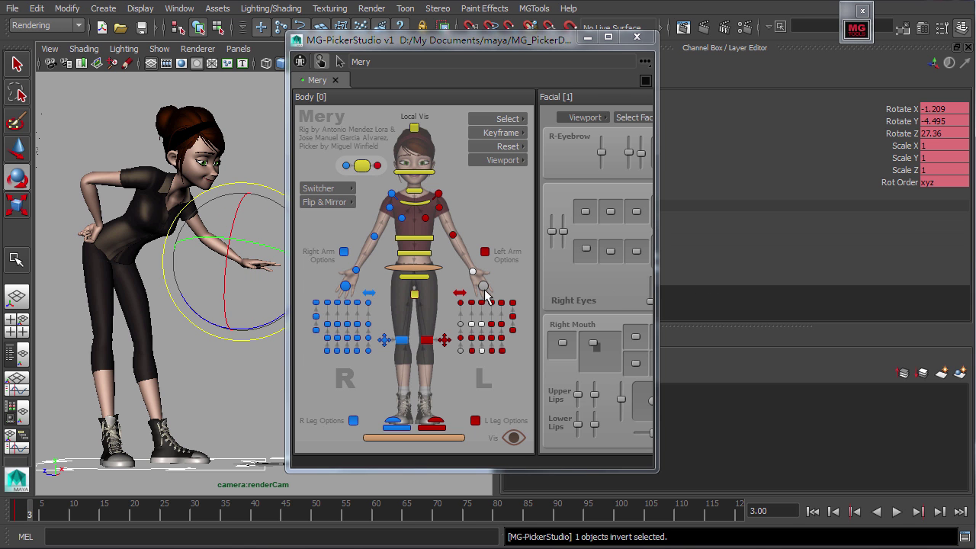
Add Mery_ac_lf_ring_base from its button's object list, and Mery_ac_rg_pinky02, pinky01 and ring03 from the right hand button's list
middle_click(482, 302)
shift+click(531, 321)
middle_click(346, 286)
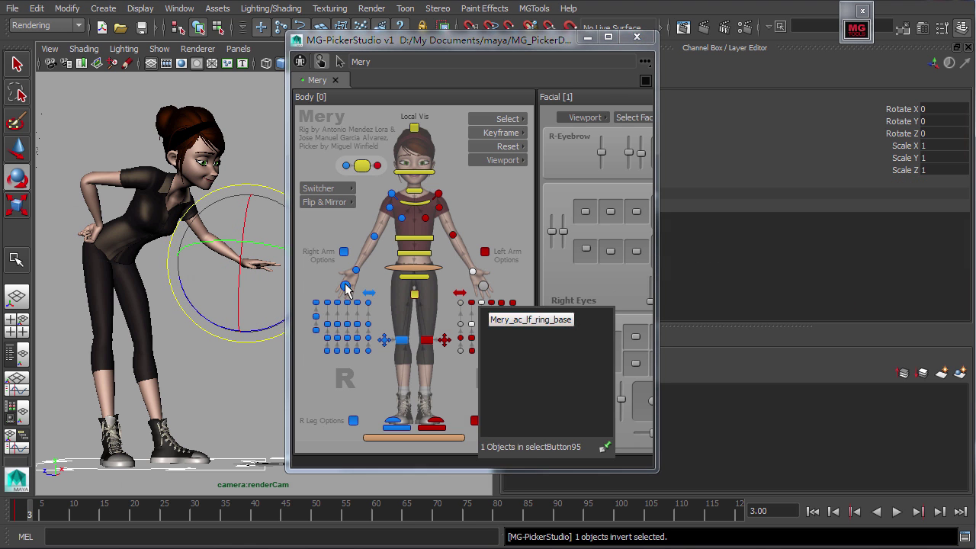
click(438, 325)
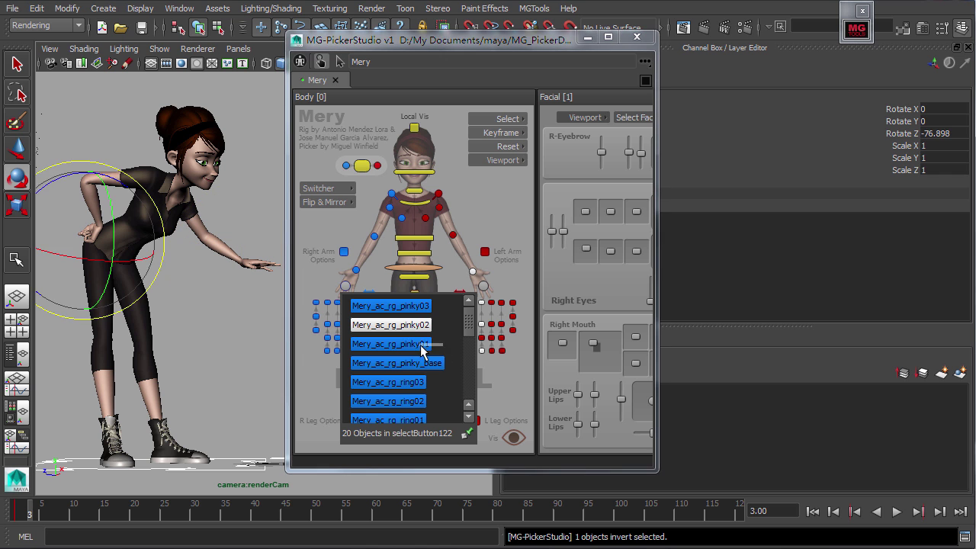
click(422, 348)
click(410, 386)
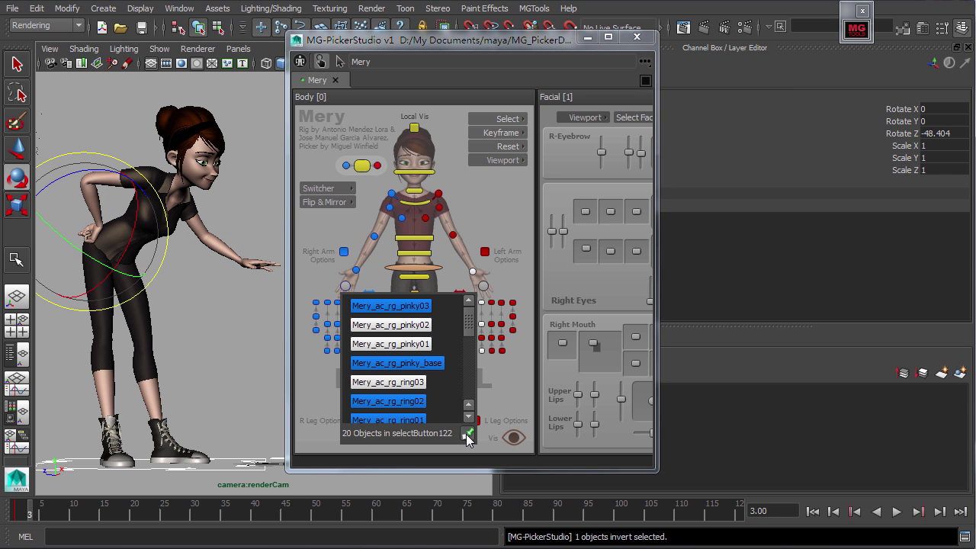
Detach the right hand's object list into a floating selection window, place it beside the body picture and box-select objects in it
click(466, 434)
drag(474, 303, 640, 155)
drag(636, 199, 589, 218)
drag(630, 256, 588, 276)
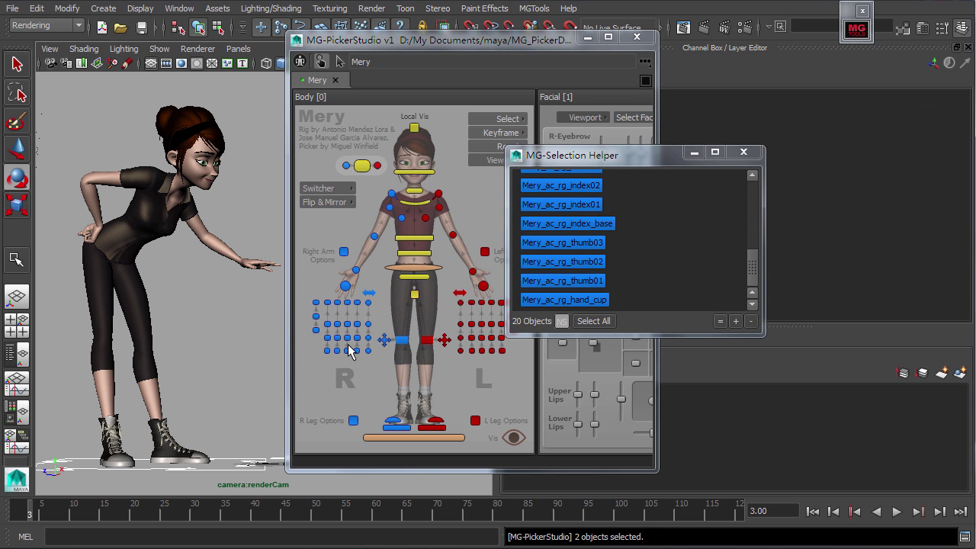
Box-select Mery's right-hand finger controls, replace the Selection Helper's list with them and pick individual objects in the list
drag(313, 303, 376, 356)
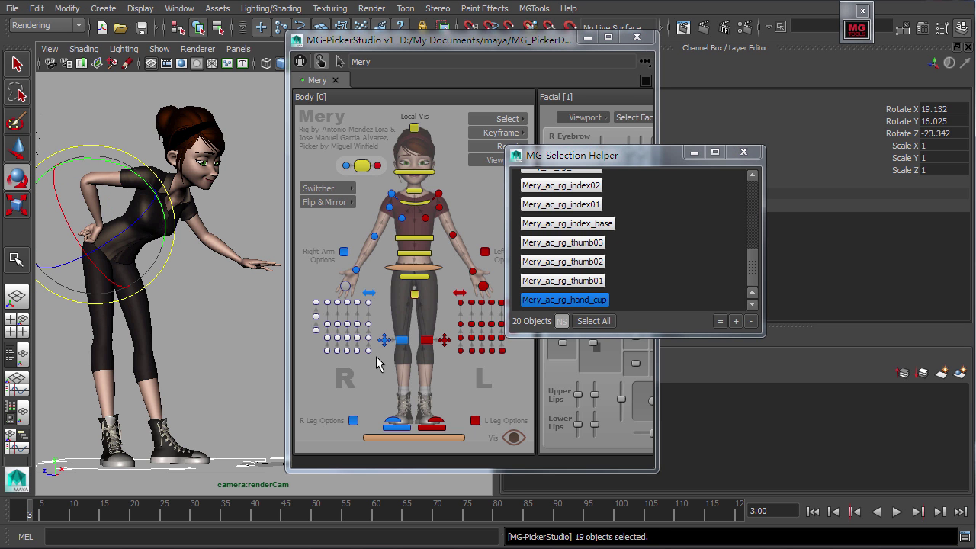
click(719, 321)
click(659, 239)
click(625, 225)
click(613, 261)
click(601, 298)
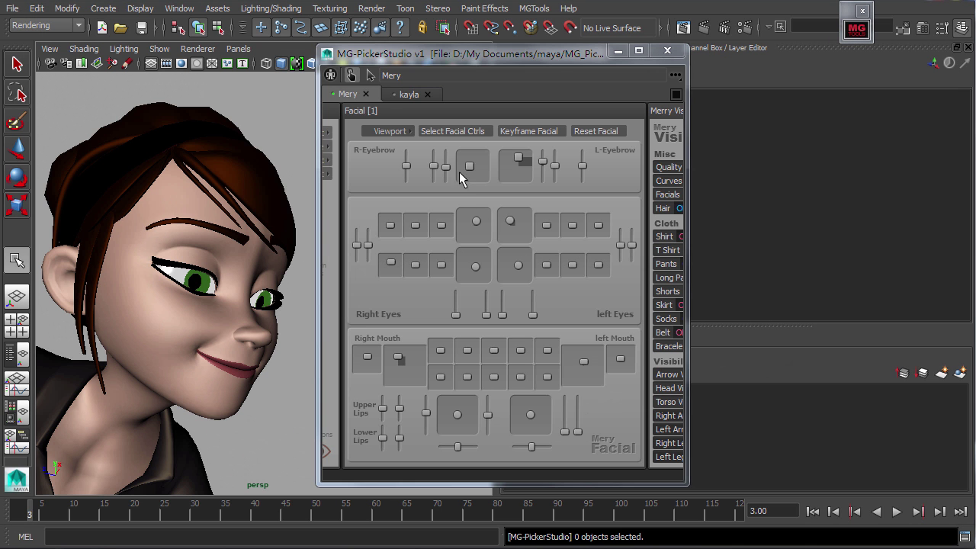
Try moving Mery's eyebrow sliders and an upper right-eye slider in the Facial panel, undoing each move
drag(459, 172, 520, 168)
key(ctrl+z)
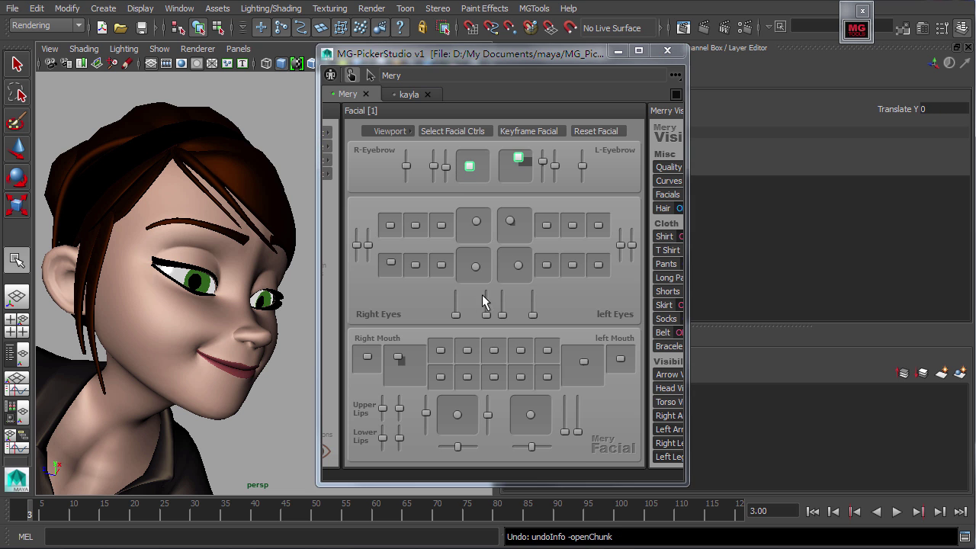
drag(474, 223, 479, 220)
key(ctrl+z)
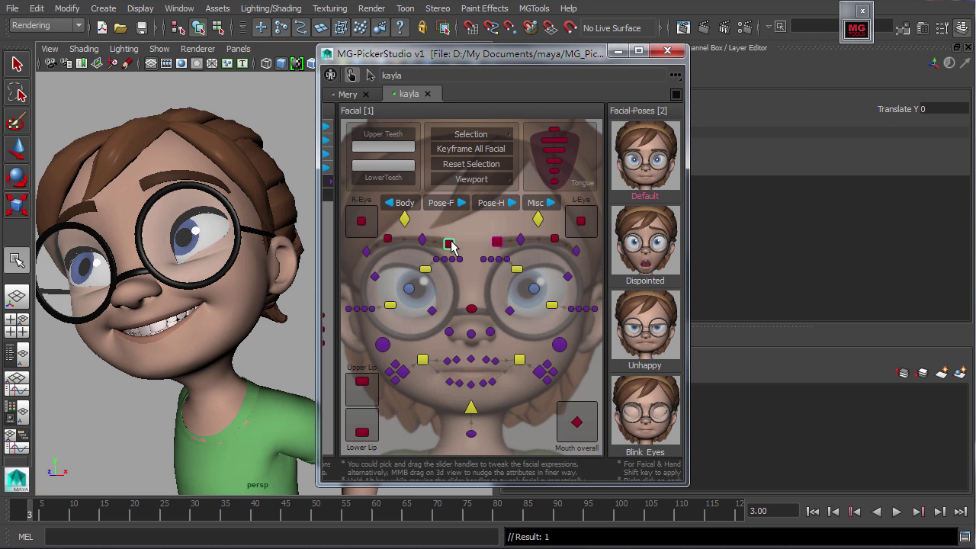
Try moving the inner eyebrow sliders on both sides of Kayla's face picture, undo the change and clear the selection
click(450, 243)
key(ctrl+z)
drag(499, 242, 495, 241)
click(456, 324)
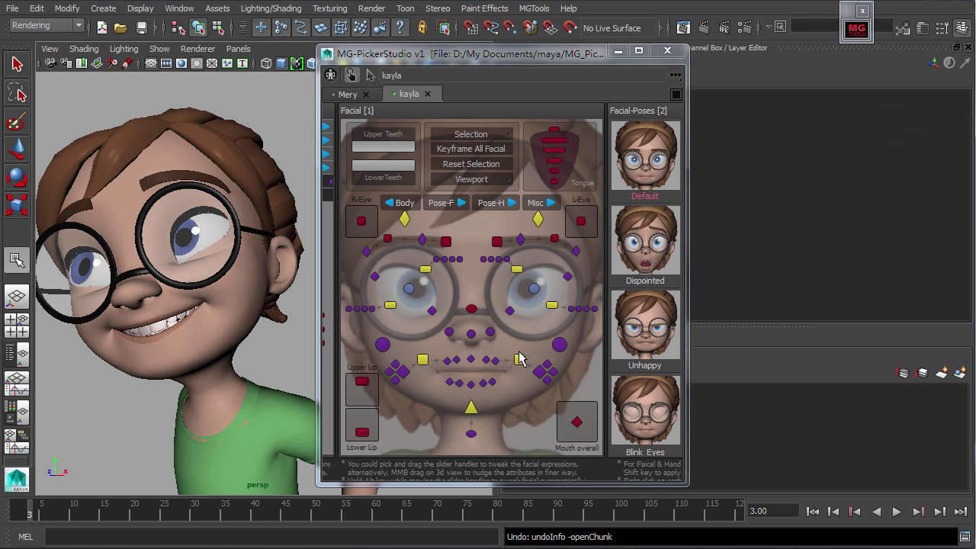
Select both of Kayla's mouth corner controls, try nudging them together in the 3D view and undo the change
click(519, 359)
shift+click(422, 358)
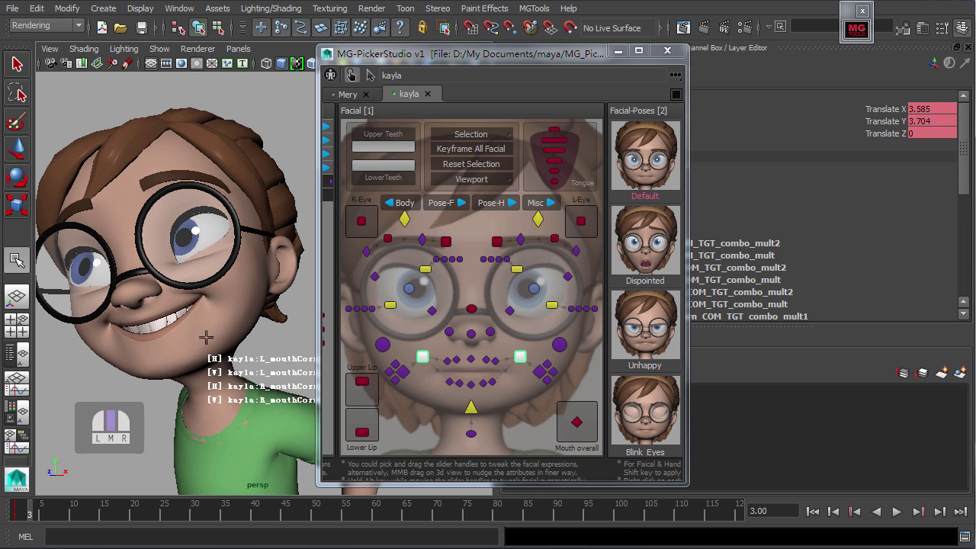
middle_drag(206, 337, 214, 366)
key(ctrl+z)
Select the outer eyebrow controls on both sides of Kayla's face, nudge them together in the 3D view and clear the selection
drag(356, 261, 398, 231)
shift+drag(405, 230, 567, 253)
shift+click(576, 252)
mouse_move(80, 364)
middle_down()
mouse_move(85, 374)
mouse_move(84, 351)
mouse_move(86, 366)
middle_up()
click(464, 279)
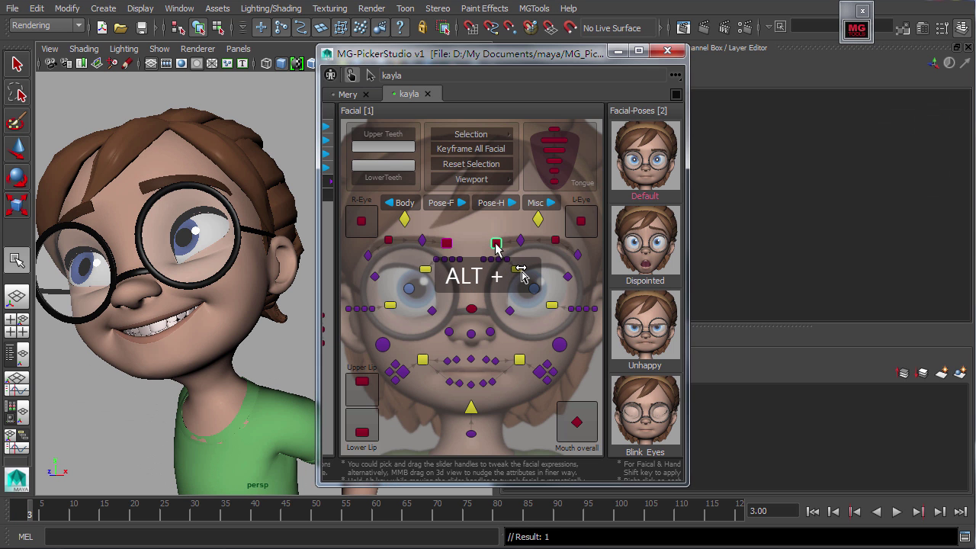
Adjust Kayla's inner eyebrow and mouth corner sliders symmetrically on both sides, and select and deselect the Mouth overall control
alt+drag(494, 243, 520, 271)
mouse_move(519, 359)
alt+mouse_down()
mouse_move(519, 349)
mouse_move(523, 370)
mouse_move(512, 365)
mouse_move(521, 366)
alt+mouse_up()
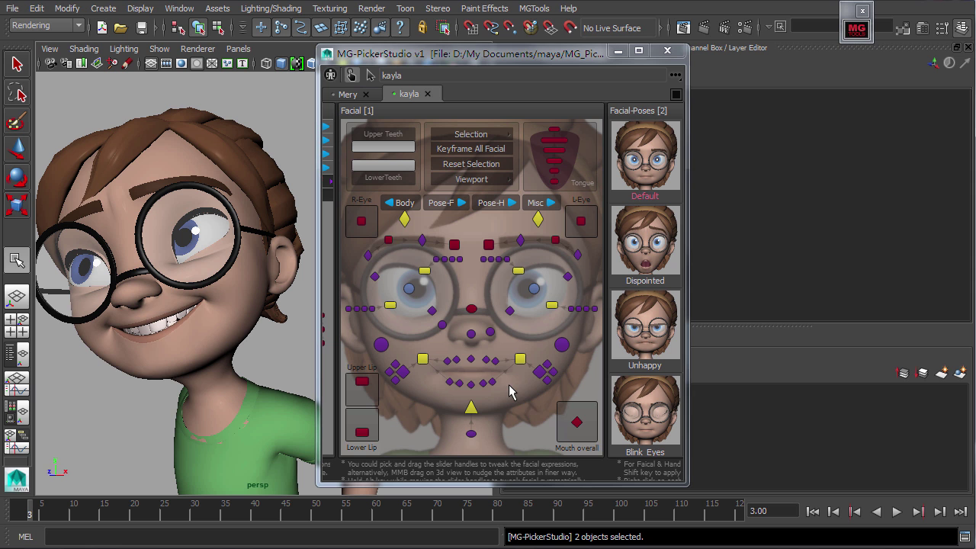
double_click(573, 423)
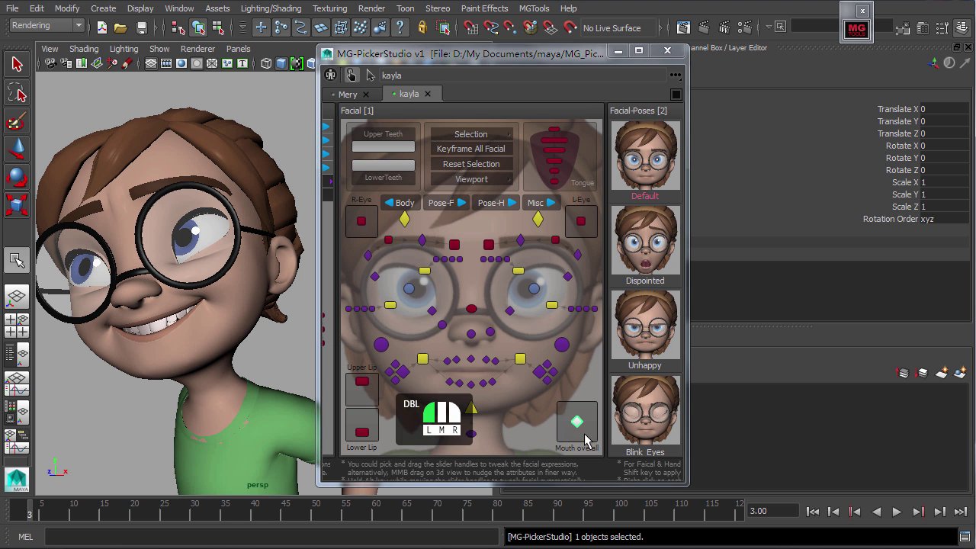
click(363, 395)
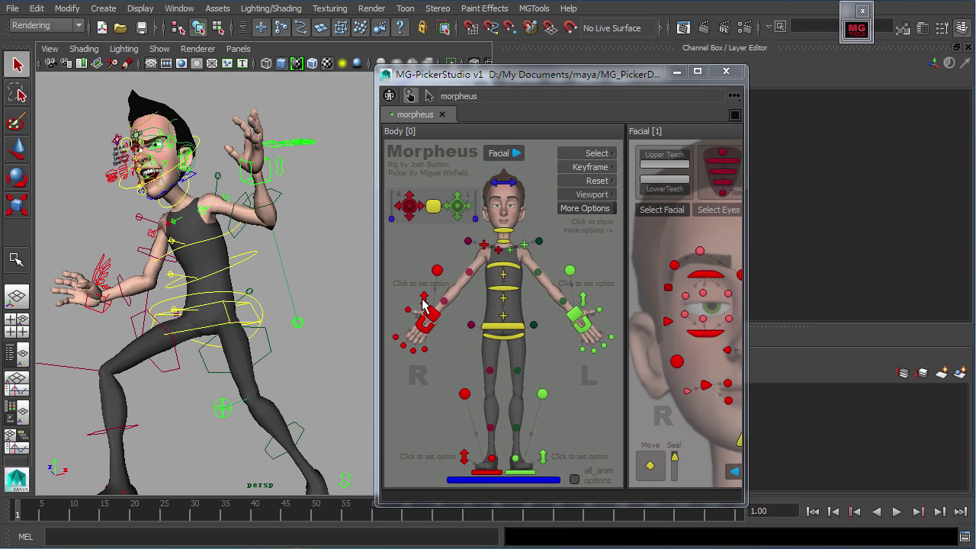
Show Morpheus's right hand options, try editing the IKFK and Bend values, and toggle the all_anim options
click(423, 299)
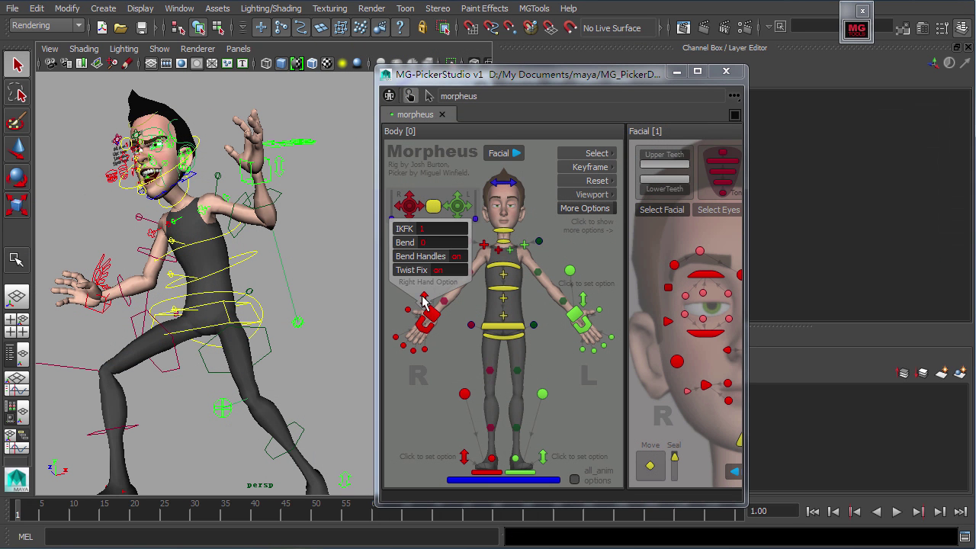
click(426, 231)
scroll(430, 230, down, 1)
scroll(430, 230, up, 1)
click(431, 242)
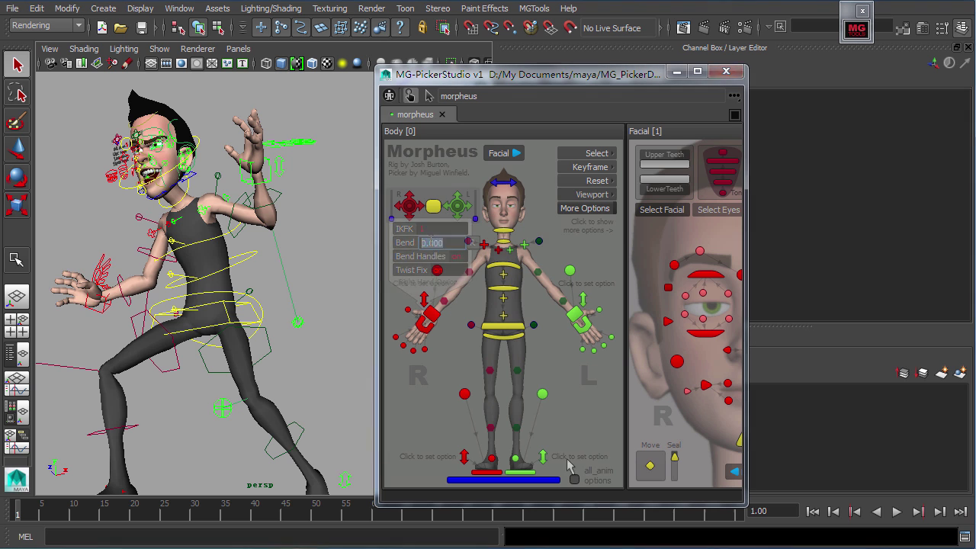
click(575, 479)
click(575, 481)
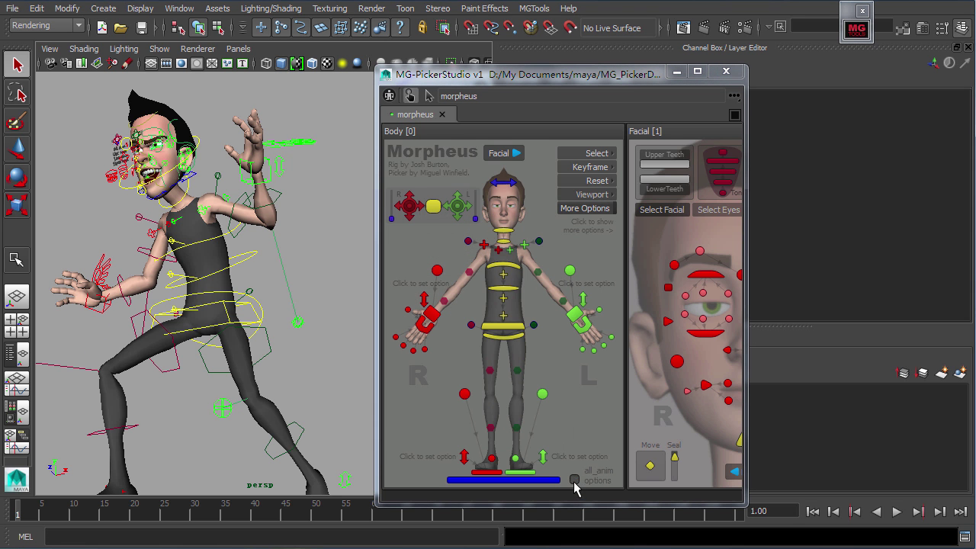
Jump to Morpheus's Other Options panel and toggle the morph panels' Panel Vis option repeatedly
click(593, 210)
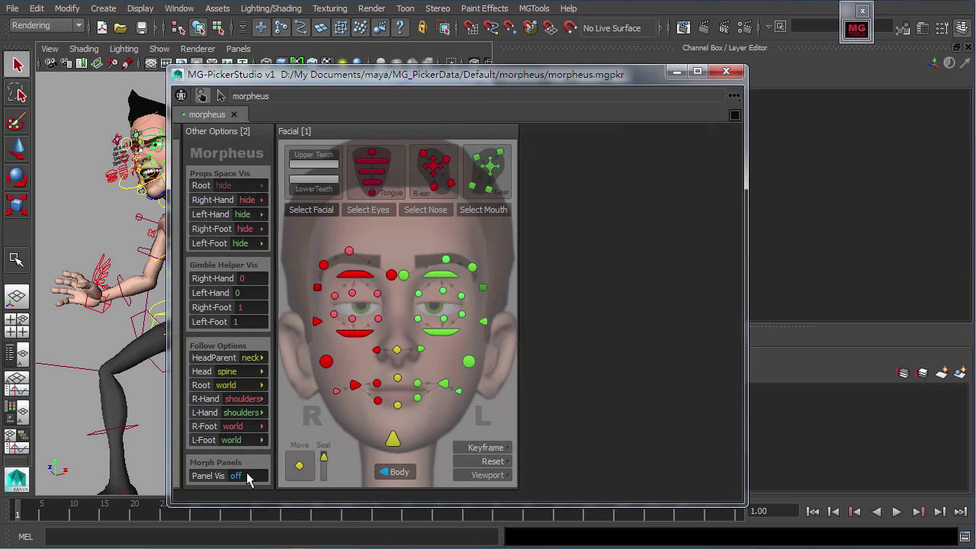
click(255, 477)
click(257, 479)
click(253, 476)
click(252, 476)
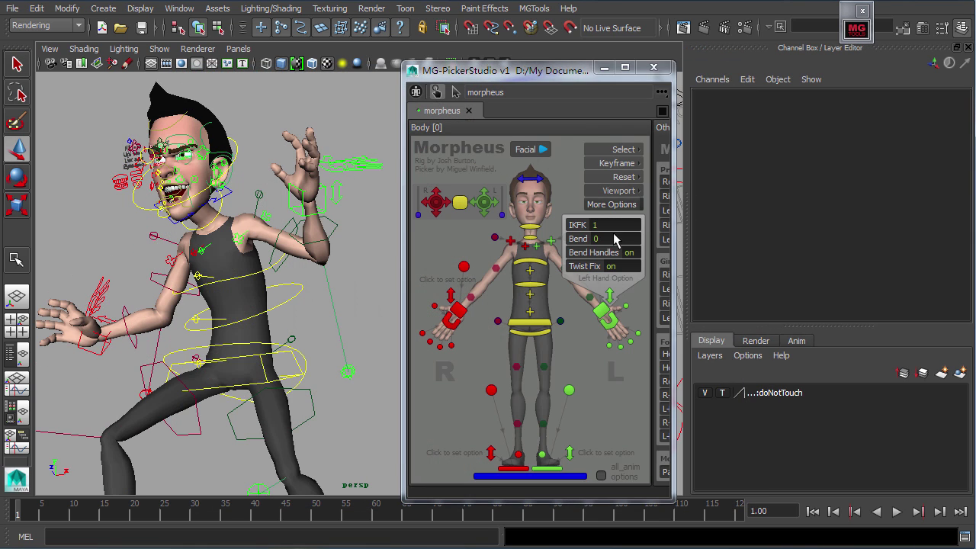
Open the left hand's IKFK value for editing, select the left wrist switch control in the 3D view and adjust its IKFK channel
double_click(610, 225)
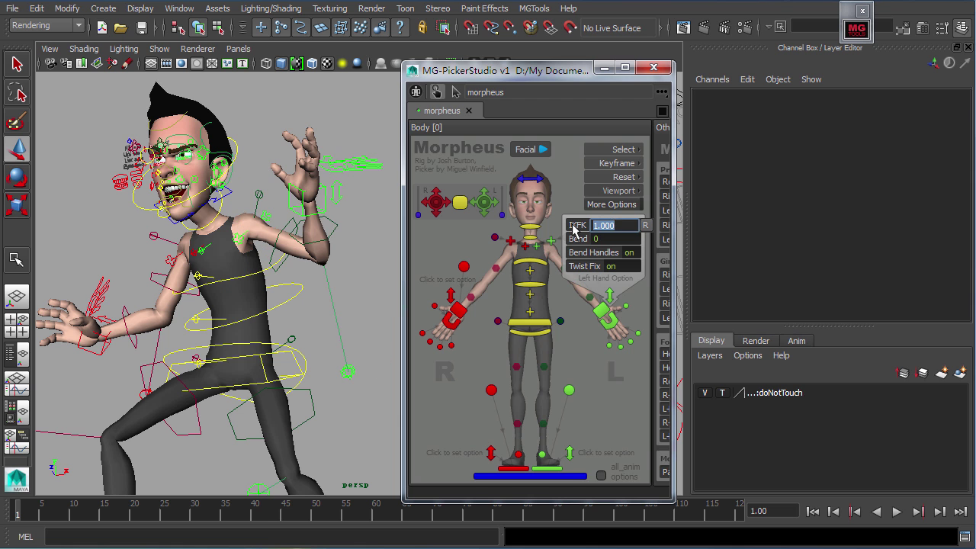
click(334, 196)
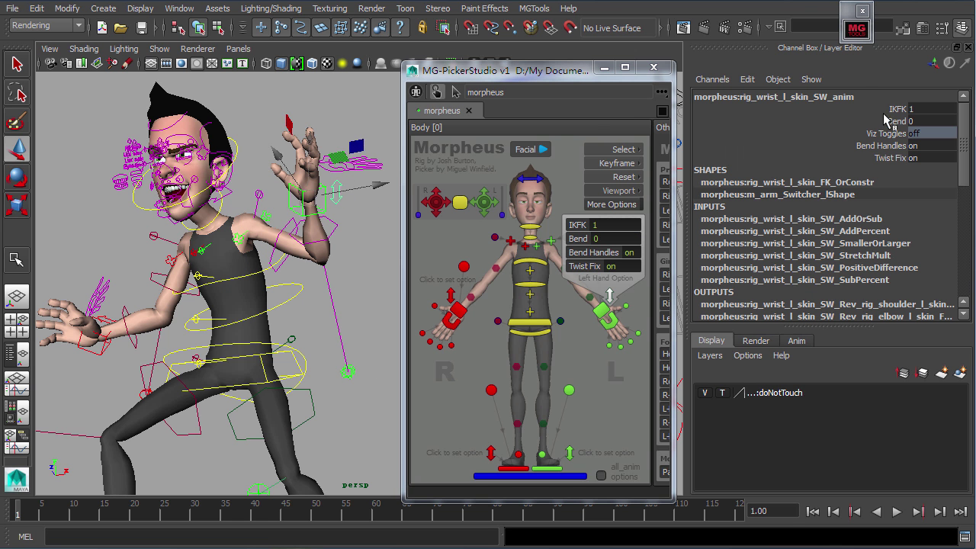
click(891, 112)
middle_drag(372, 135, 343, 131)
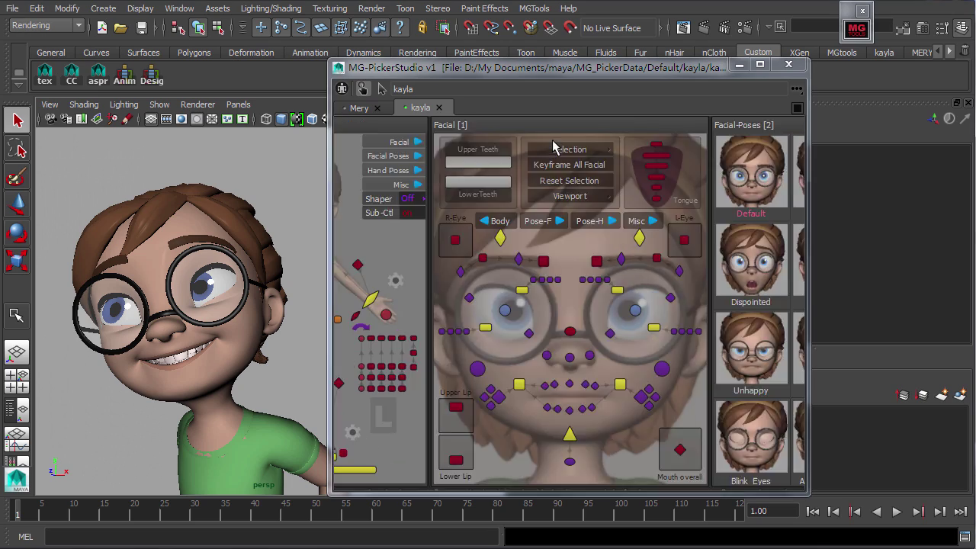
Jump from Kayla's Body panel to the Facial-Poses panel and apply the Default, Smile and Happy poses in turn
click(499, 222)
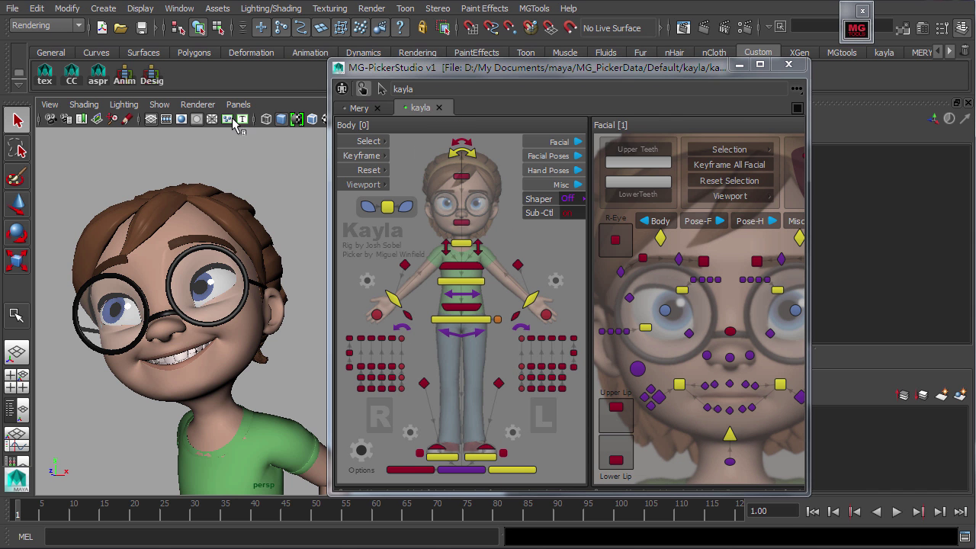
click(555, 156)
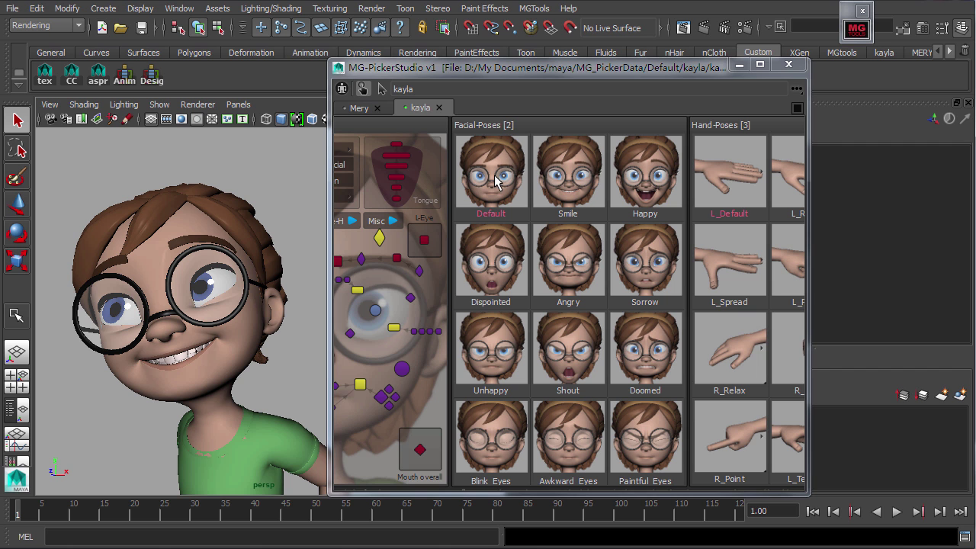
click(509, 180)
click(568, 180)
click(630, 189)
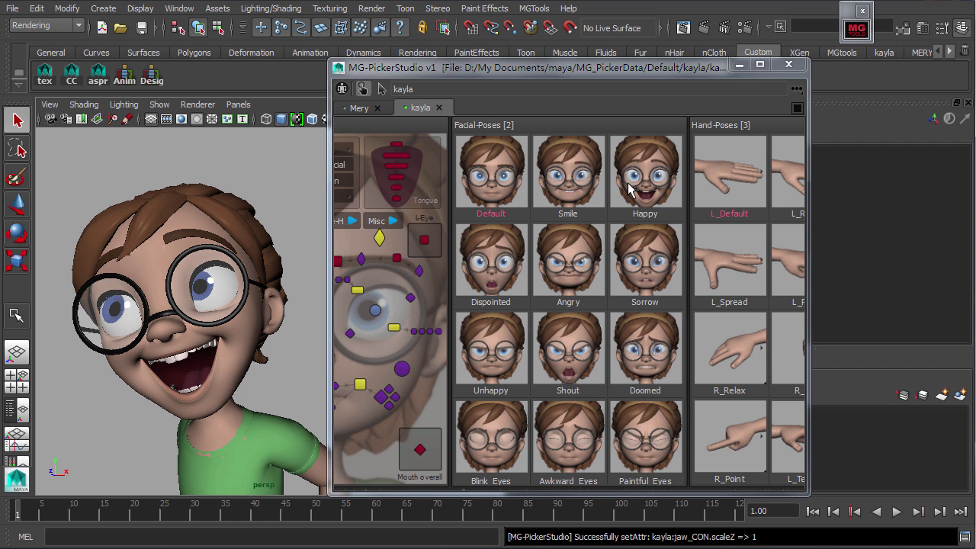
Select the Happy pose's controls, and apply the Dispointed and Sorrow poses to selected controls only
right_drag(643, 184, 643, 211)
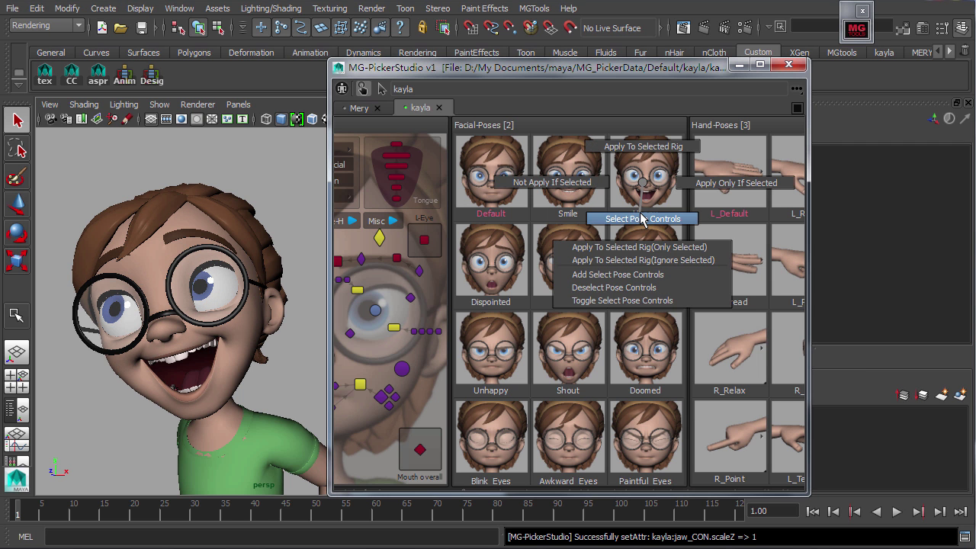
right_drag(640, 213, 640, 214)
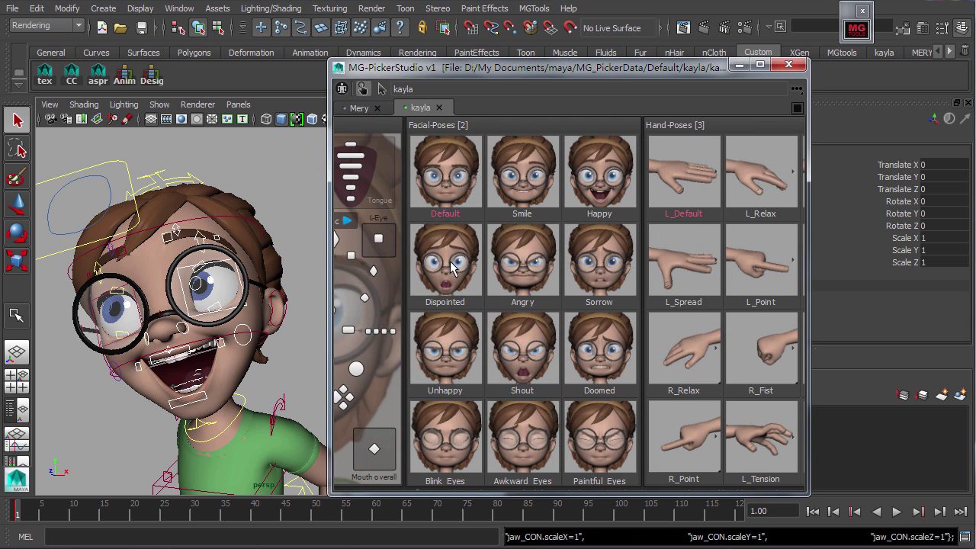
right_drag(453, 262, 516, 262)
click(516, 267)
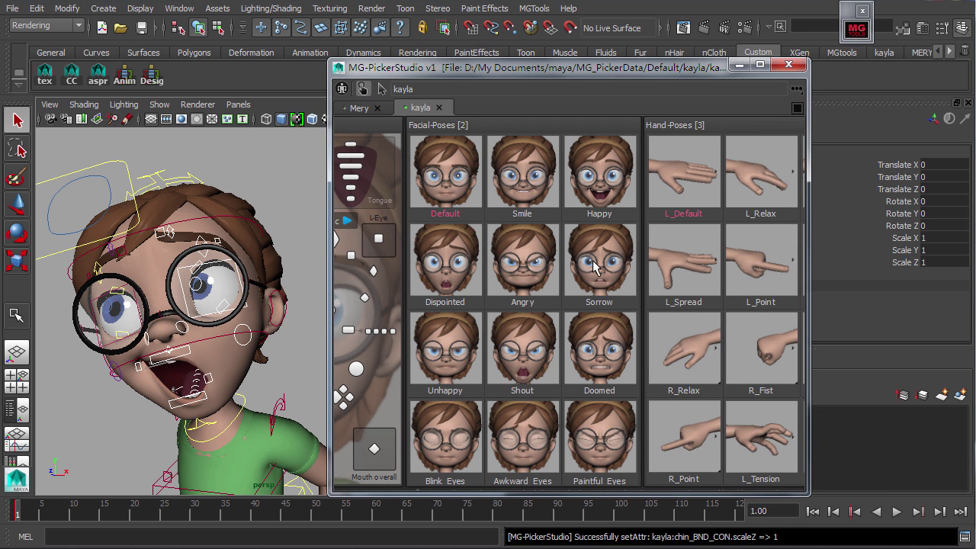
right_drag(614, 265, 640, 260)
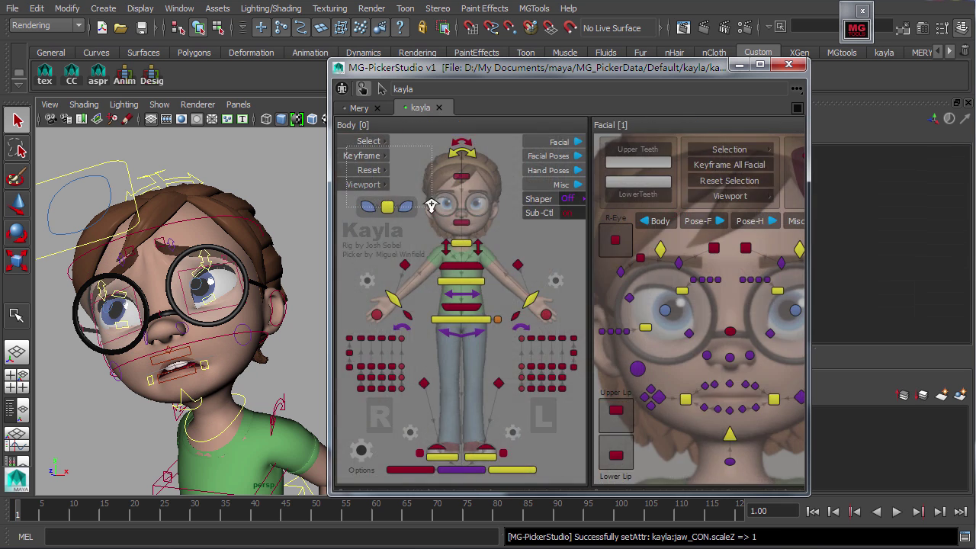
Frame Kayla's Body panel, review its Reset, Keyframe and Viewport command lists, and select all of Kayla's controls
ctrl+alt+drag(431, 207, 439, 214)
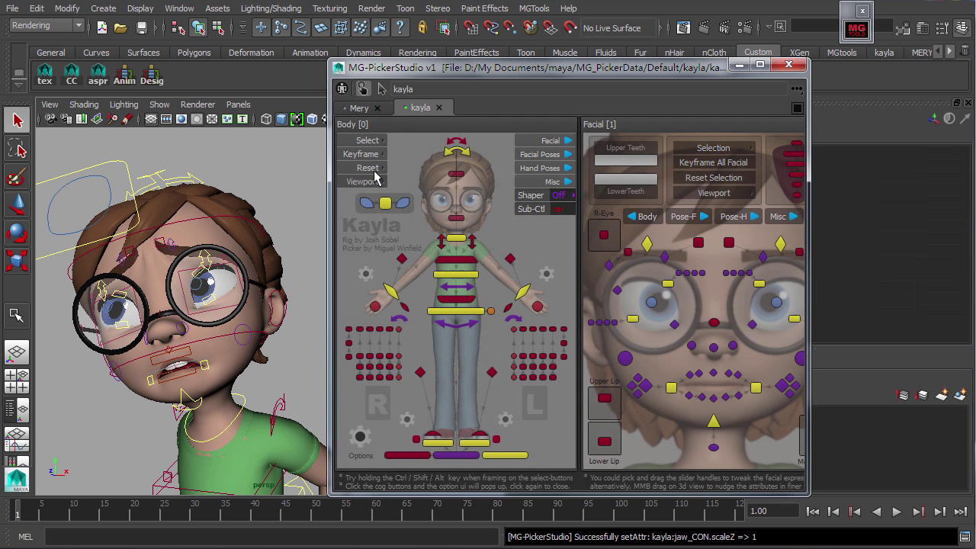
click(373, 170)
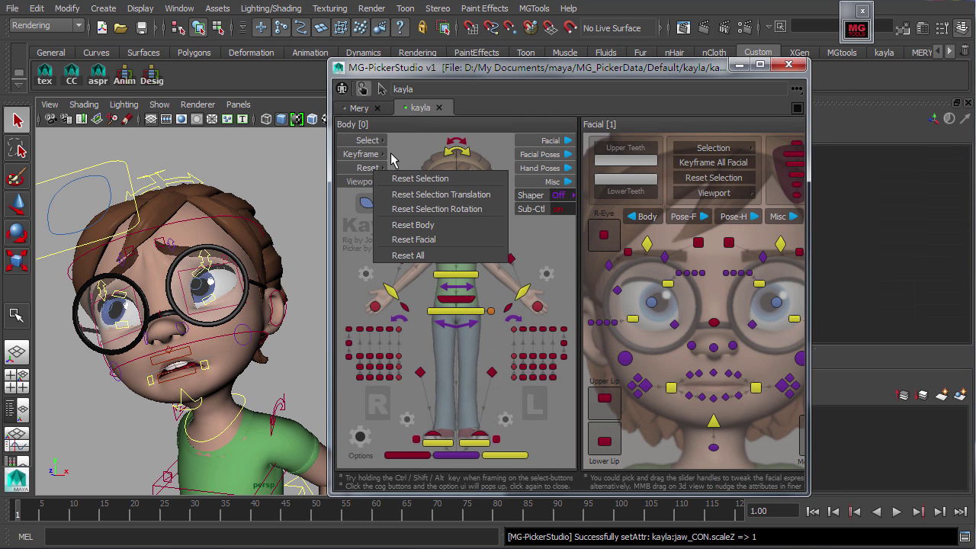
click(379, 155)
click(369, 143)
click(365, 141)
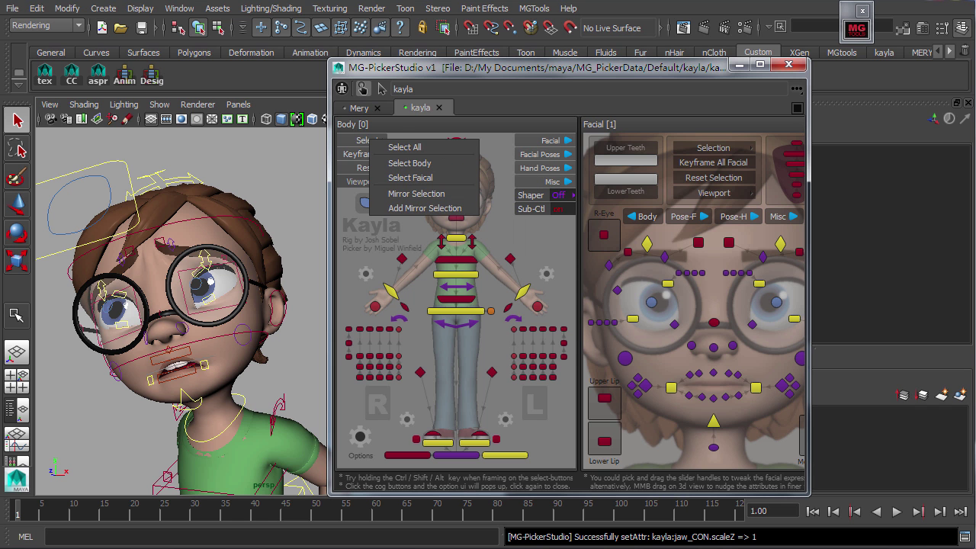
click(404, 146)
click(374, 182)
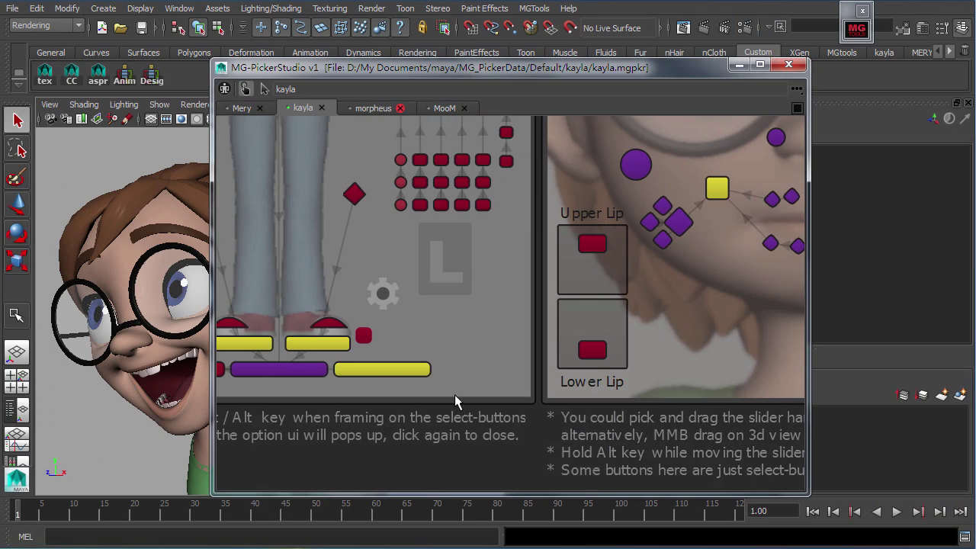
Look across the enlarged Kayla picker, switch to the morpheus picker and use its More Options jump
middle_drag(597, 417, 353, 369)
middle_drag(701, 427, 430, 383)
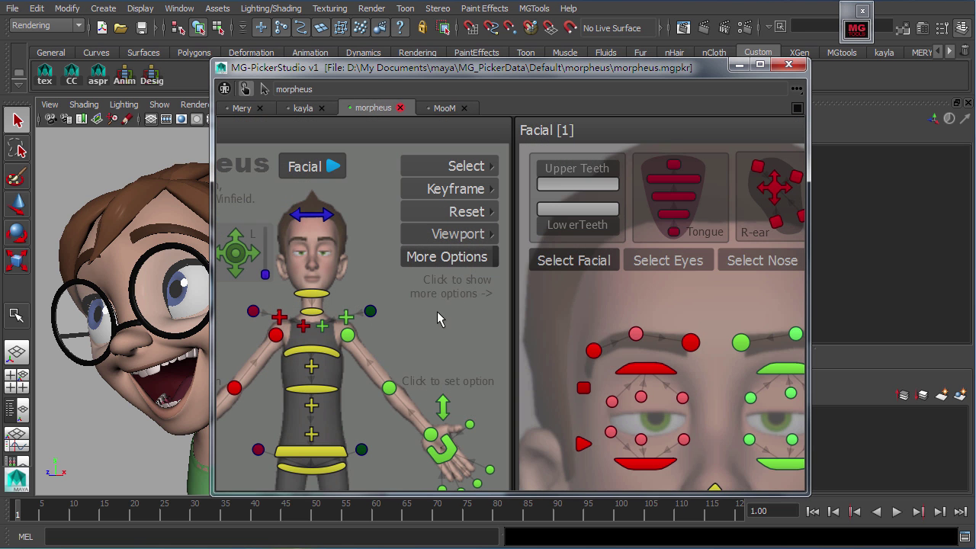
click(456, 256)
click(458, 258)
click(466, 257)
click(474, 257)
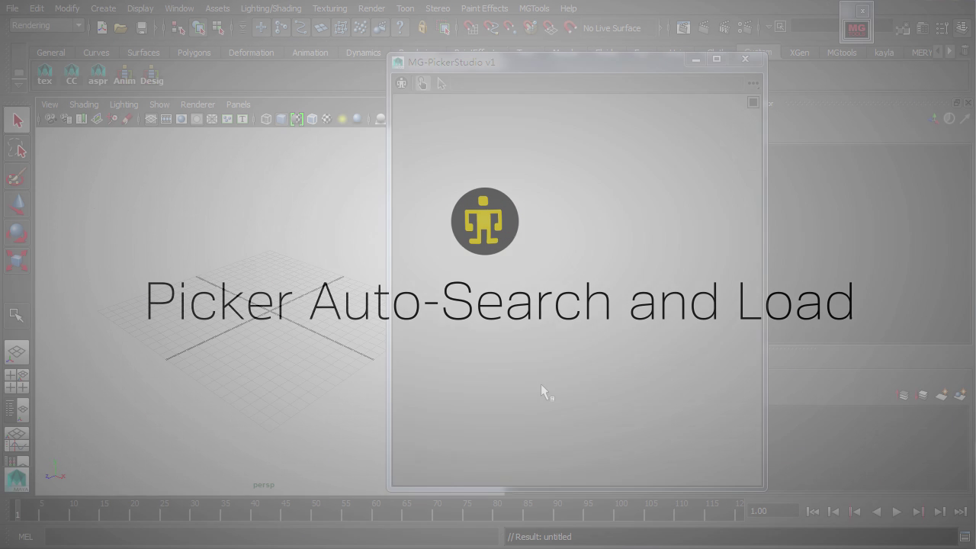
Open the MG-PickerStudio preferences and show the Picker Searching Directories category
click(753, 83)
click(797, 237)
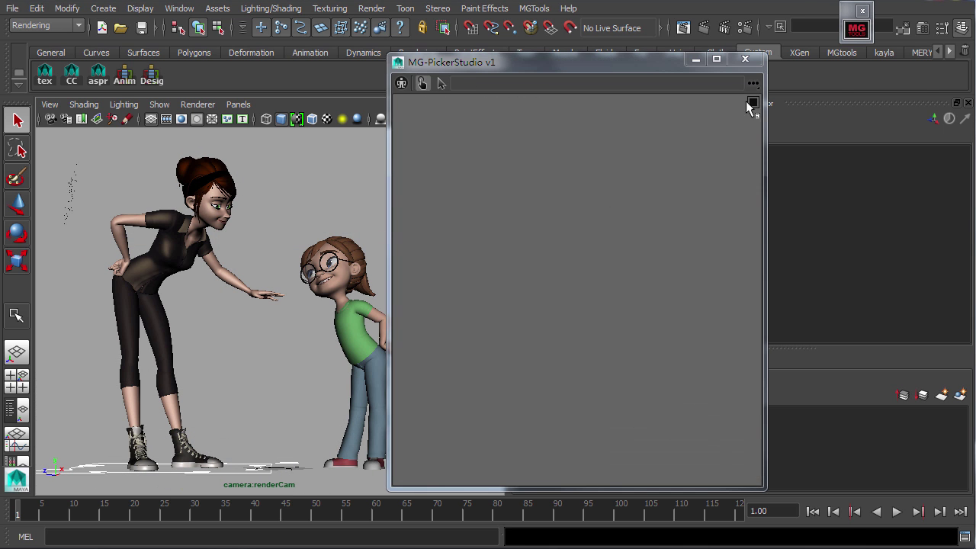
click(750, 103)
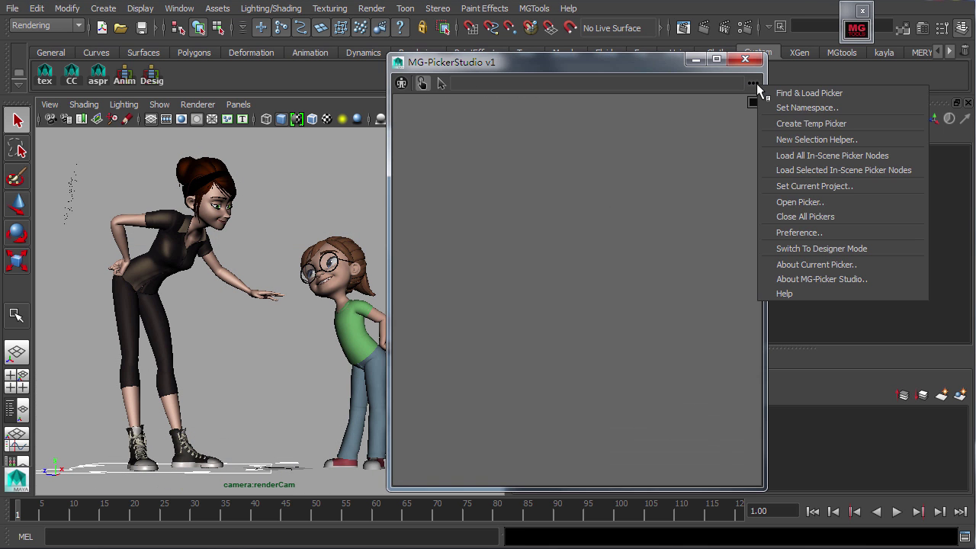
click(804, 228)
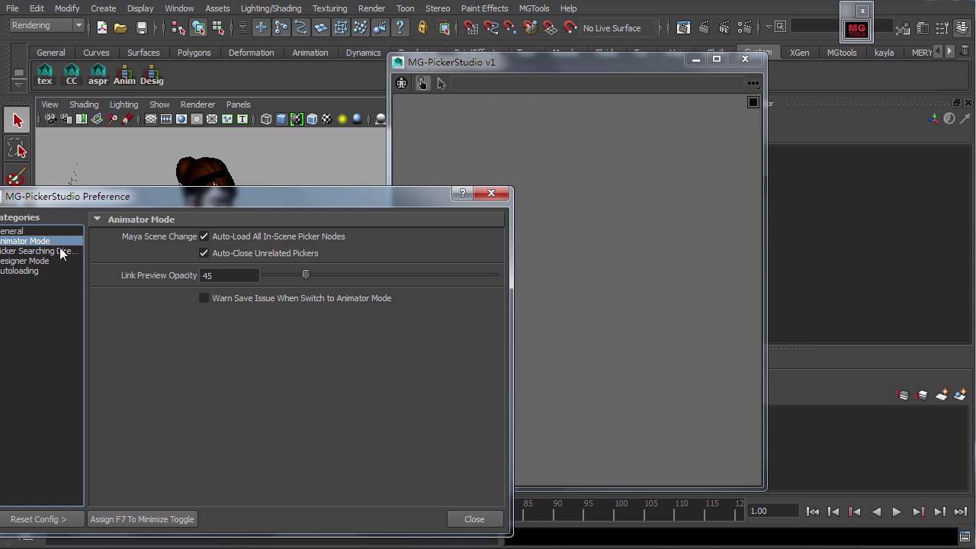
click(60, 251)
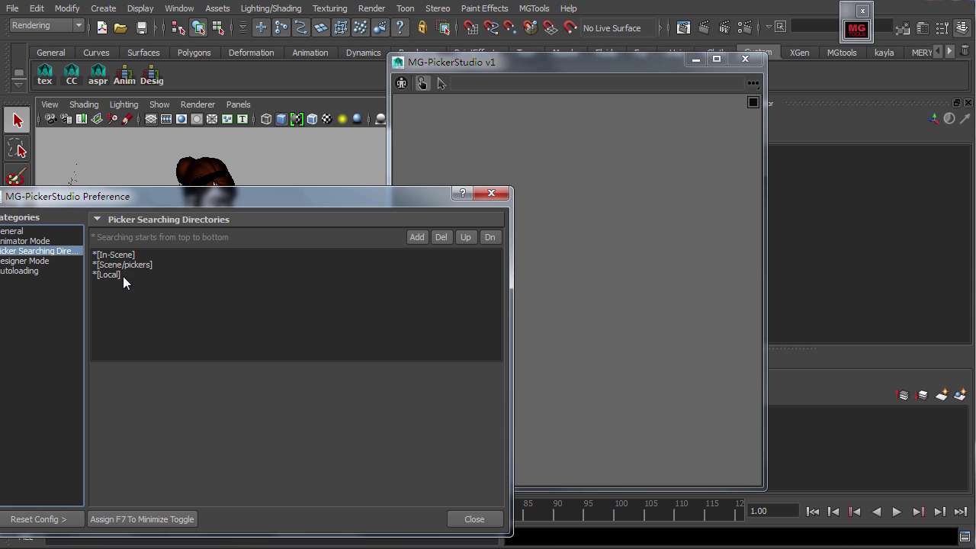
Close the preferences, select Mery's global control, auto-load her picker and split the picker area into two side-by-side panes
click(470, 519)
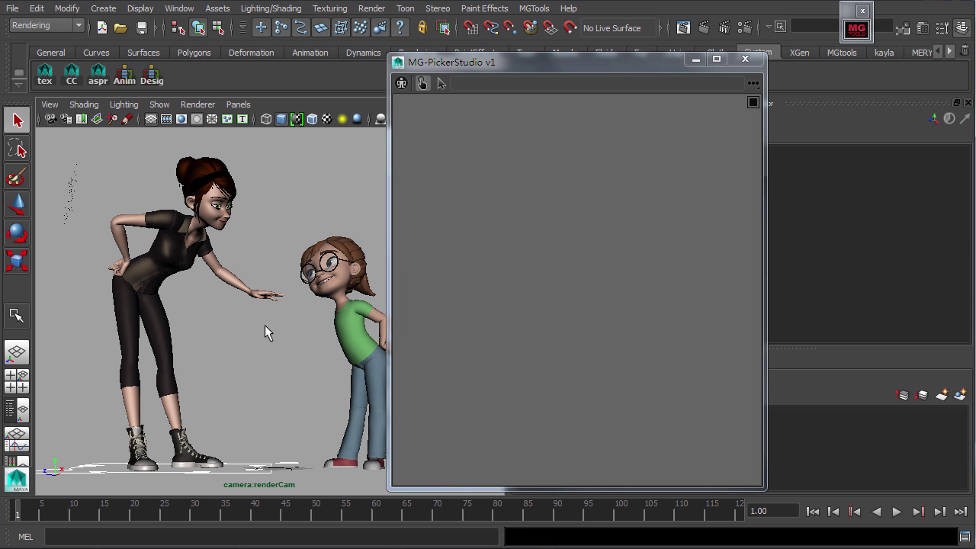
click(216, 479)
alt+double_click(502, 190)
click(755, 103)
click(772, 136)
Select Kayla's shirt in the viewport and load the picker related to her into the empty pane
click(363, 342)
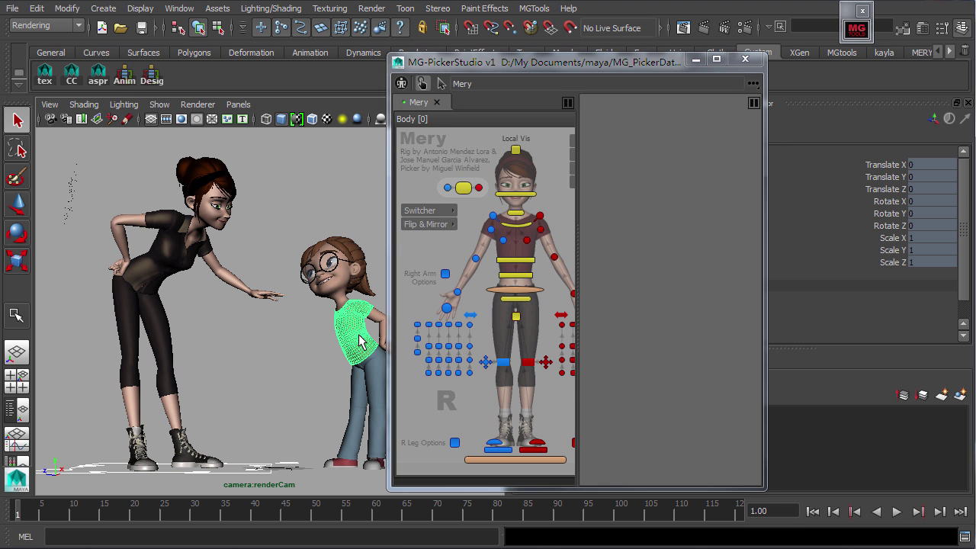
click(754, 83)
click(789, 97)
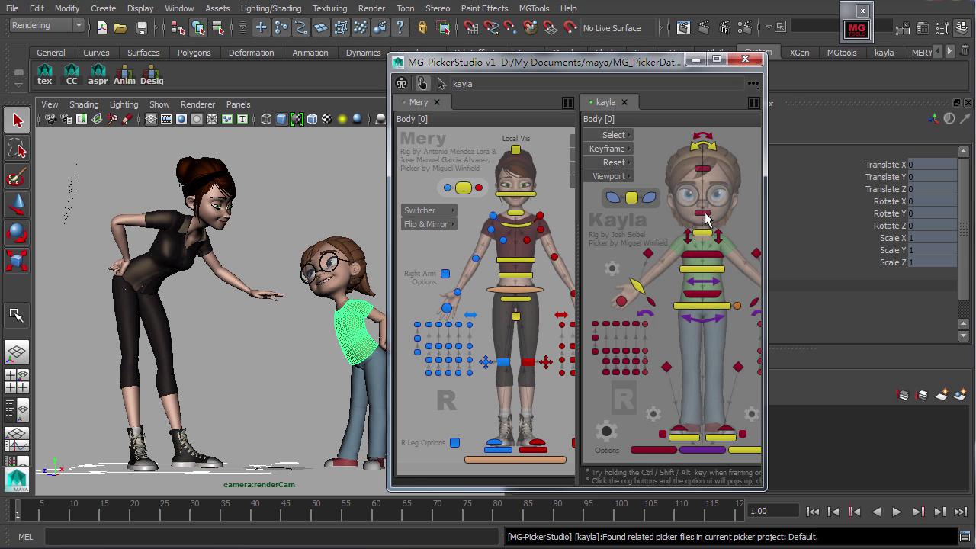
Clear the selection and open the Script Editor to read the picker search messages for Mery and Kayla
click(652, 221)
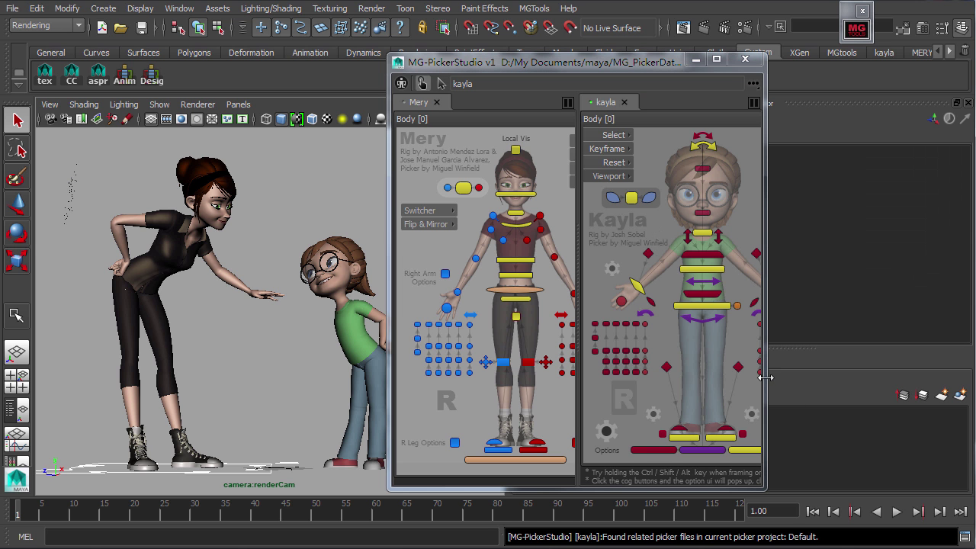
click(964, 537)
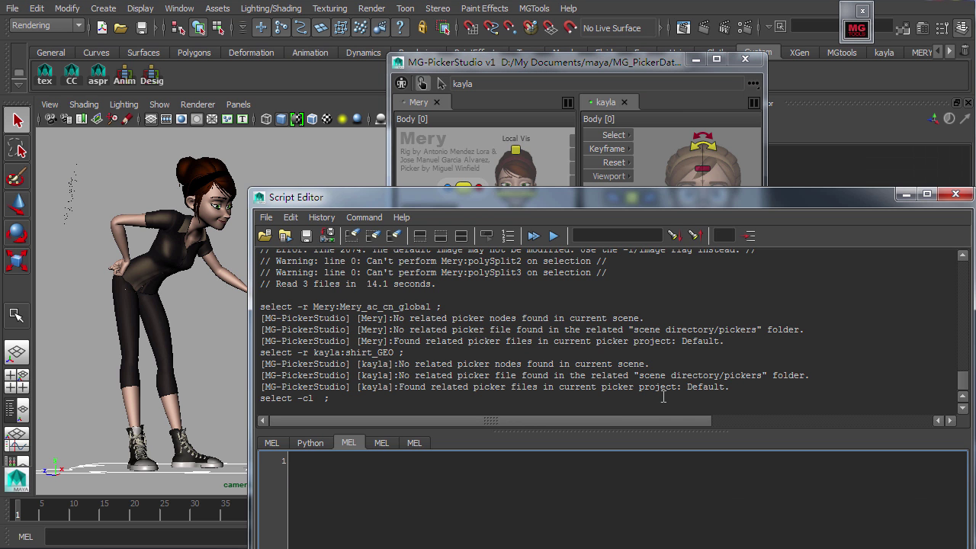
click(743, 396)
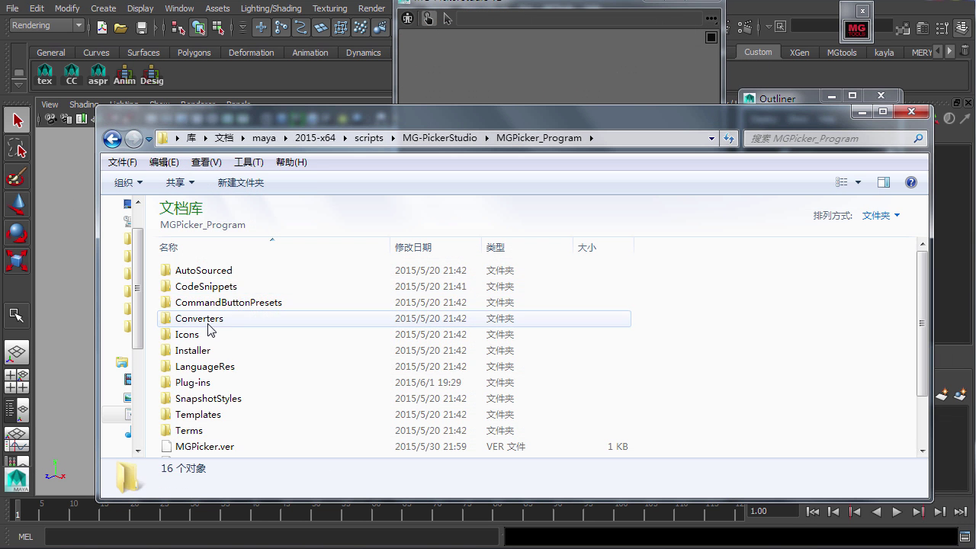
Look into the MGPicker_Program Converters folder and open the scene pickerDemoScene.06.bonnie.mb in Maya
double_click(231, 317)
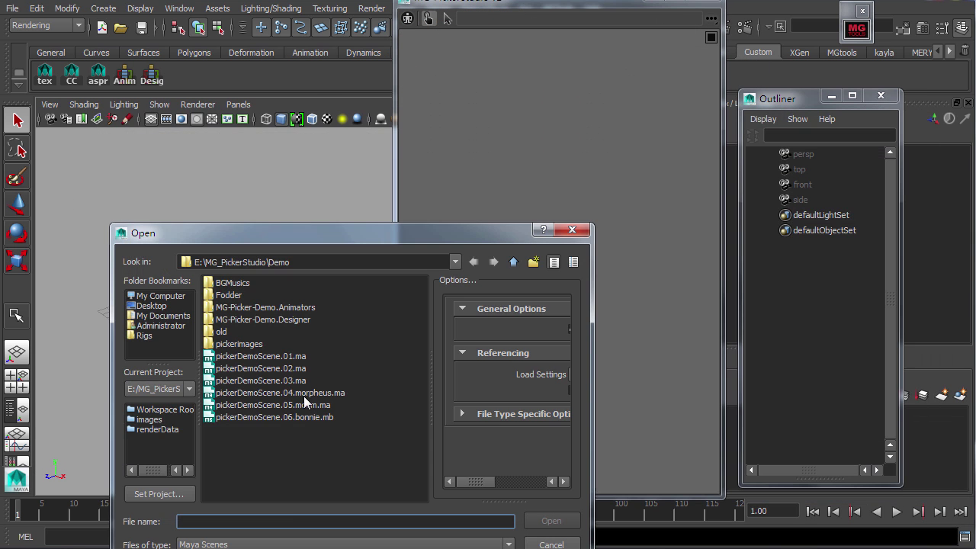
click(352, 420)
click(552, 522)
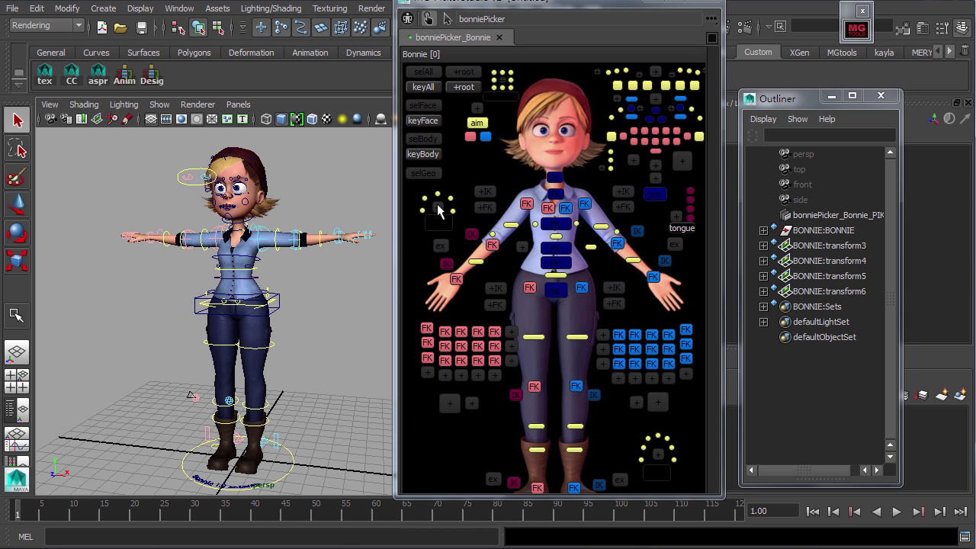
Select Bonnie's picker node in the Outliner and box-select areas over the chest and legs in her picker
click(820, 221)
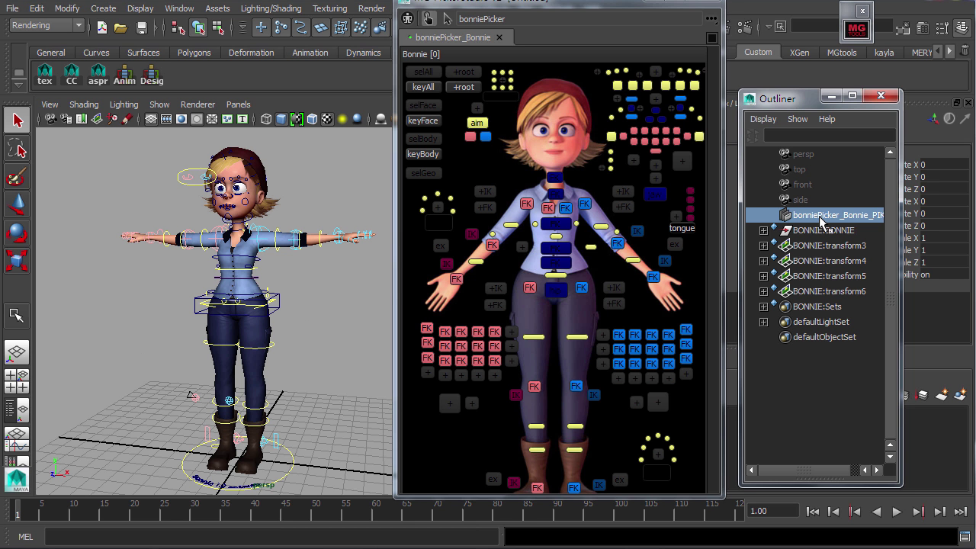
mouse_move(568, 216)
mouse_down()
mouse_move(560, 329)
mouse_move(580, 218)
mouse_up()
drag(531, 319, 600, 445)
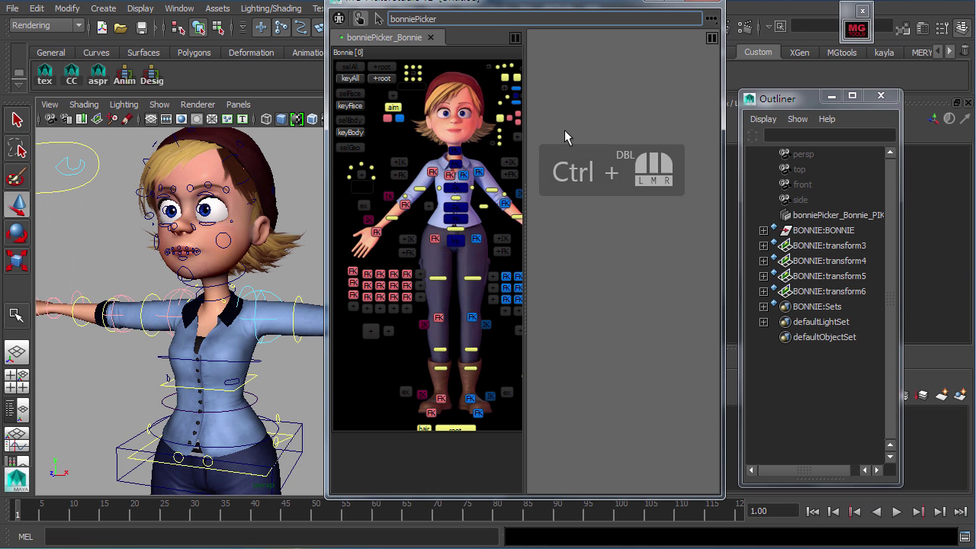
Select Bonnie's left bendy arm control and add a single SelectButton for it to the Temp1 picker
click(291, 300)
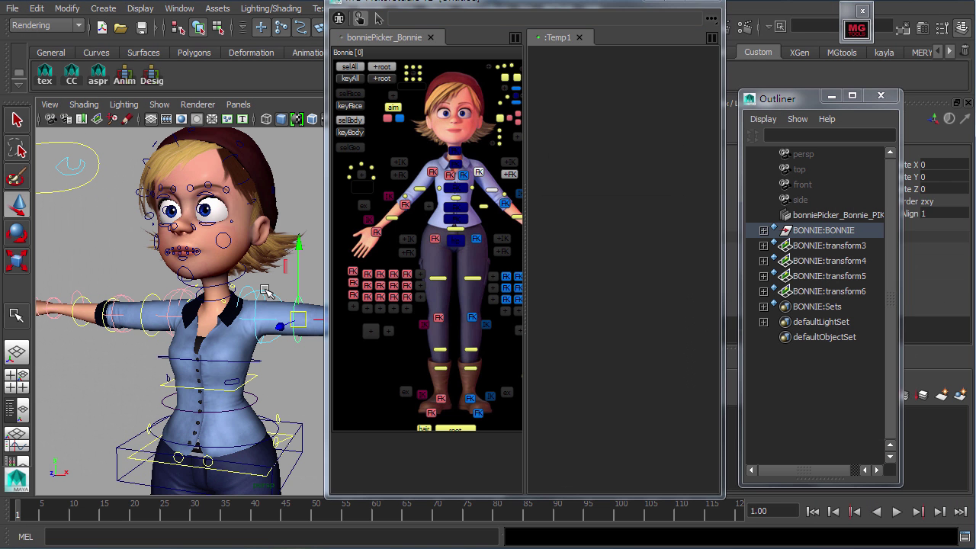
click(379, 20)
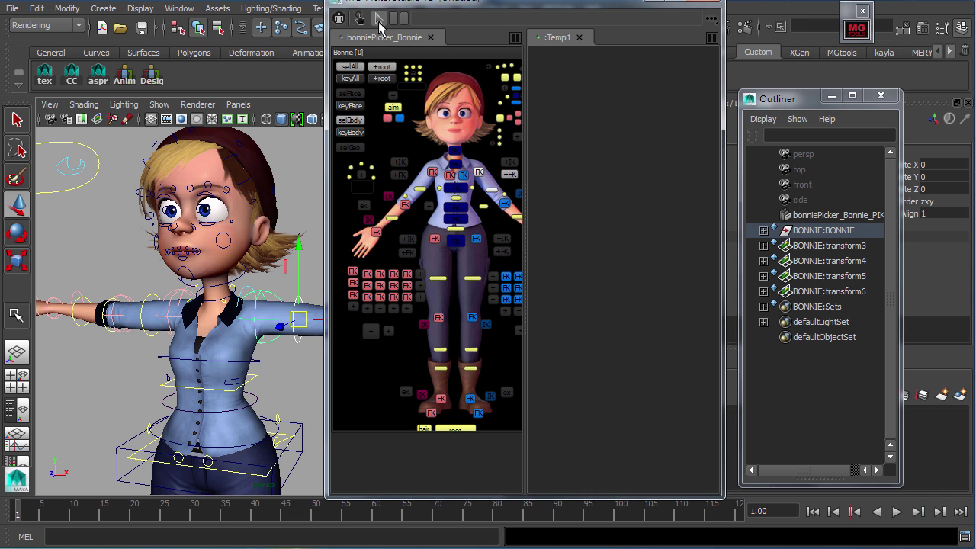
right_click(551, 81)
click(578, 86)
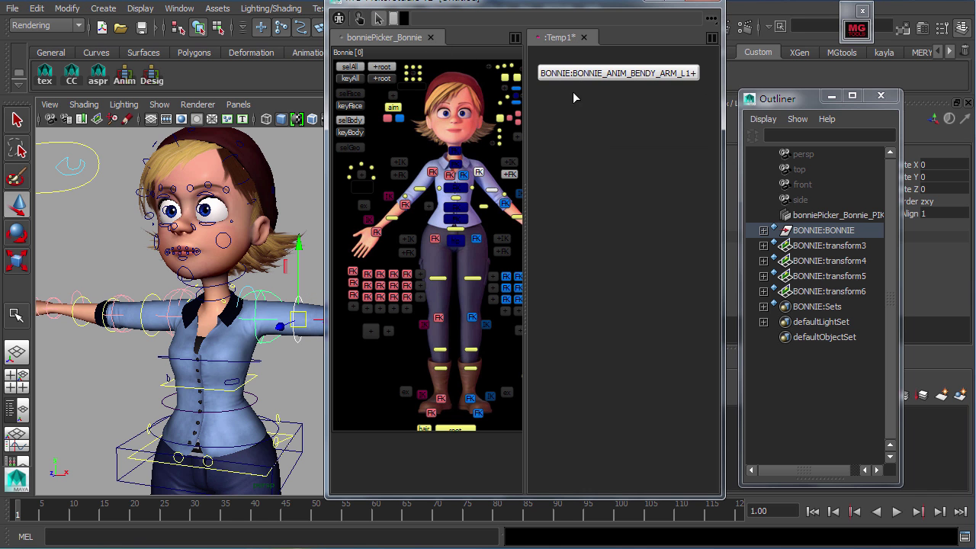
Add the Camera preset command button Current View Switch To Persp to the Temp1 picker and place it below the select button
right_click(550, 94)
mouse_move(631, 169)
mouse_move(797, 216)
mouse_move(644, 226)
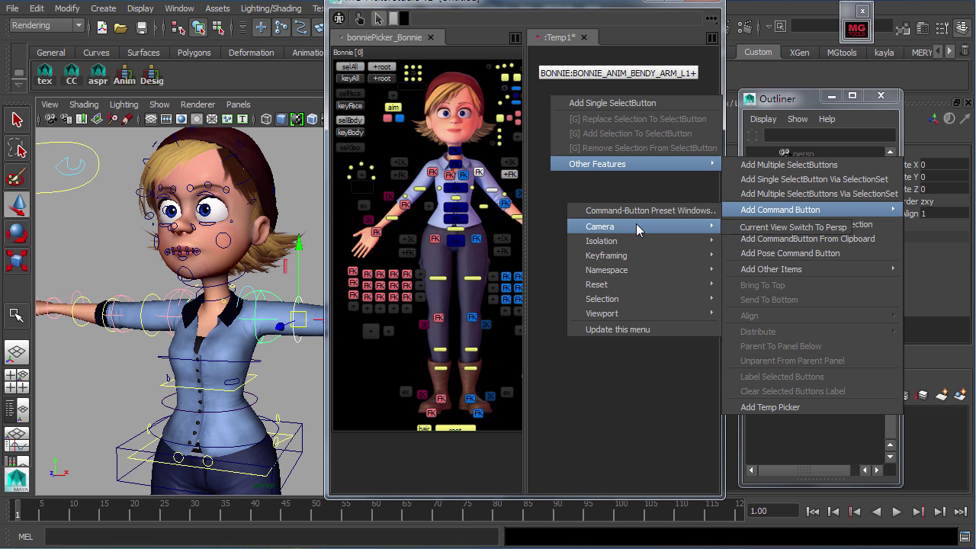
click(771, 228)
drag(587, 107, 568, 90)
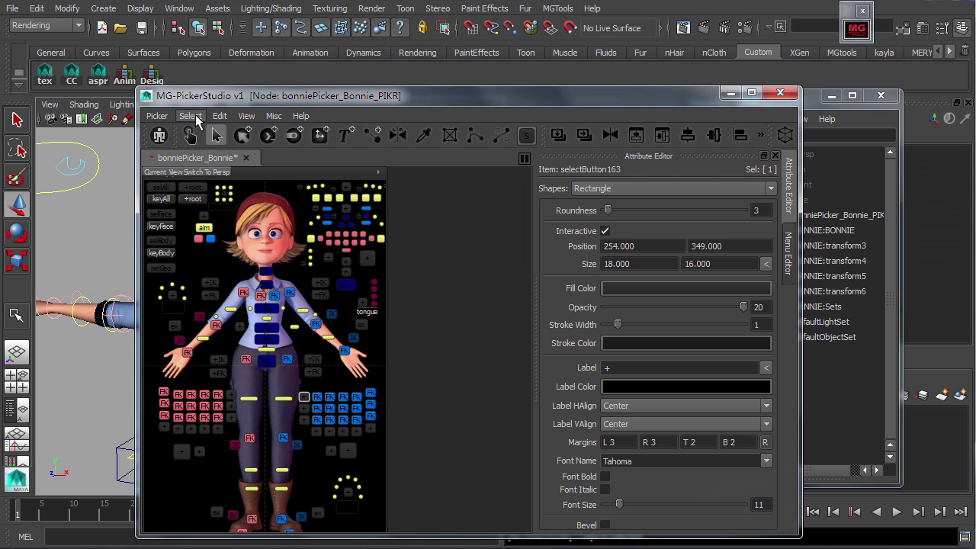
Select all the dark buttons of the Bonnie picker together and raise their brightness with Adjust Button Color
click(190, 115)
click(320, 218)
key(ctrl+u)
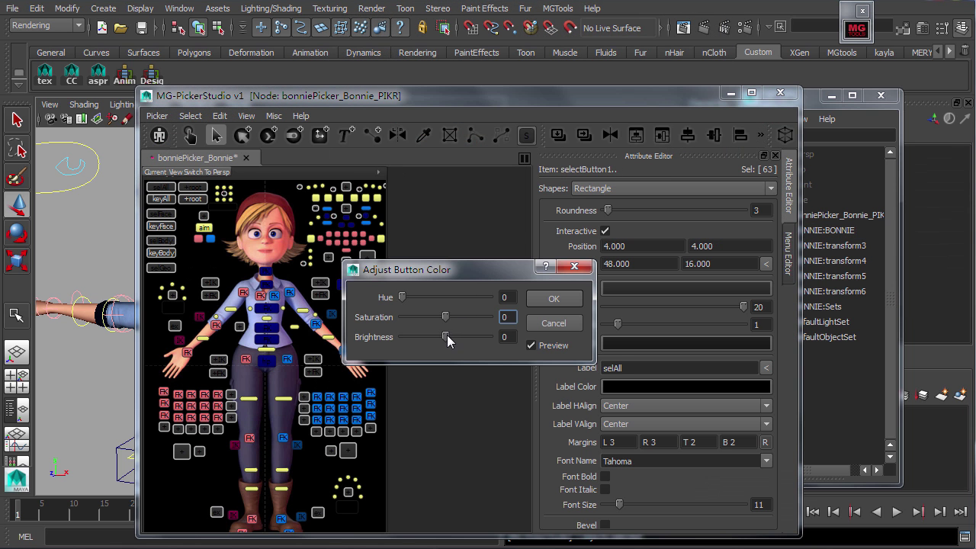
drag(447, 340, 465, 340)
click(554, 299)
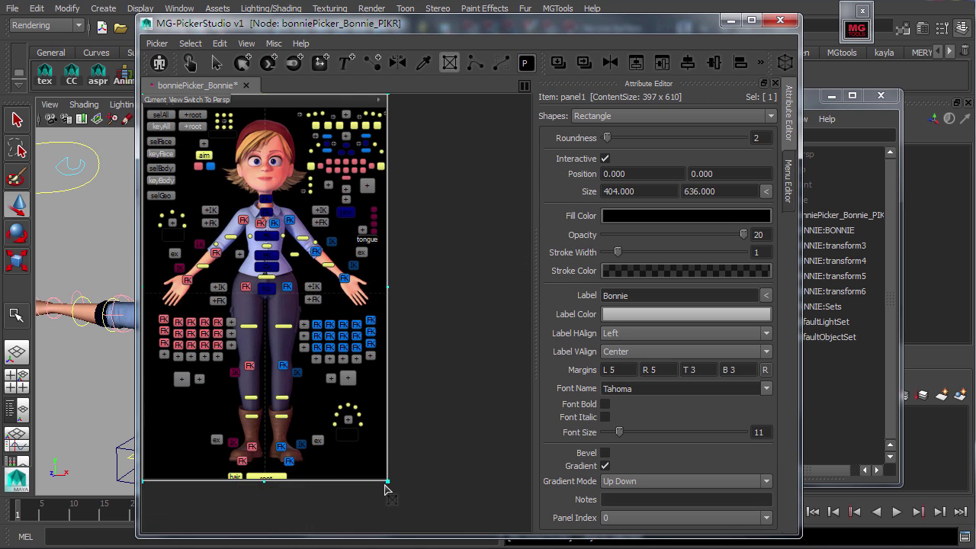
Enlarge the Bonnie panel to about 414 by 669 and box-select the selAll-to-selGeo button group beside Bonnie's head
drag(388, 482, 397, 504)
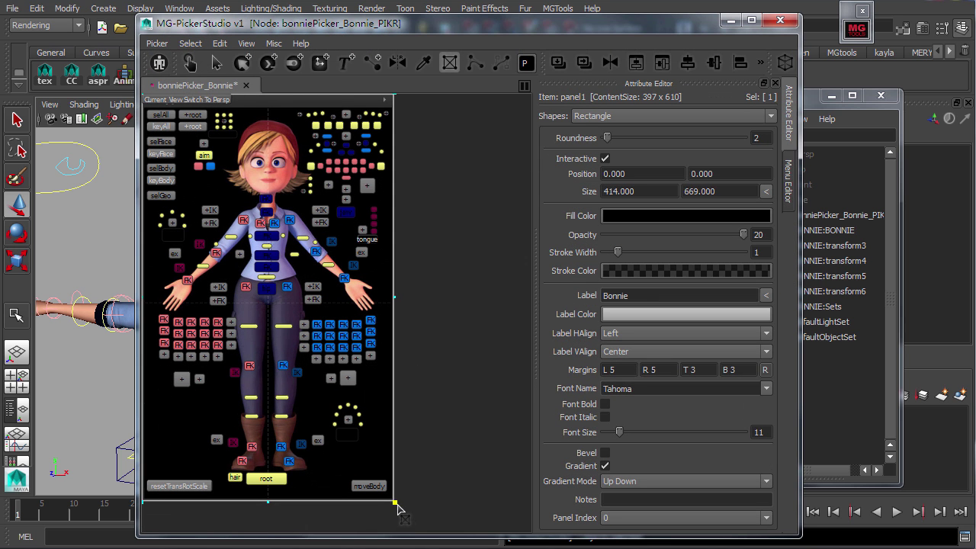
key(F8)
drag(187, 205, 174, 129)
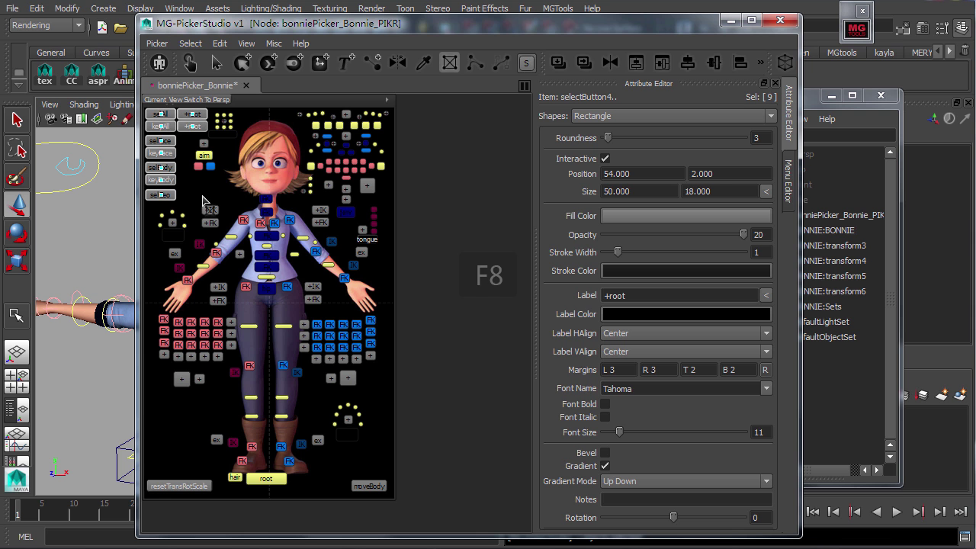
key(q)
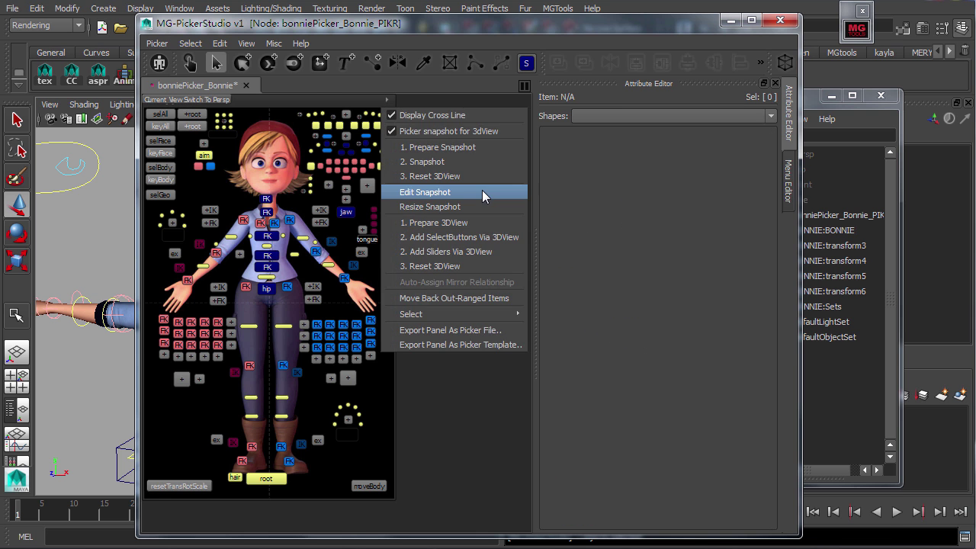
Try adjusting the brightness and blur of the Bonnie panel's snapshot image
click(482, 193)
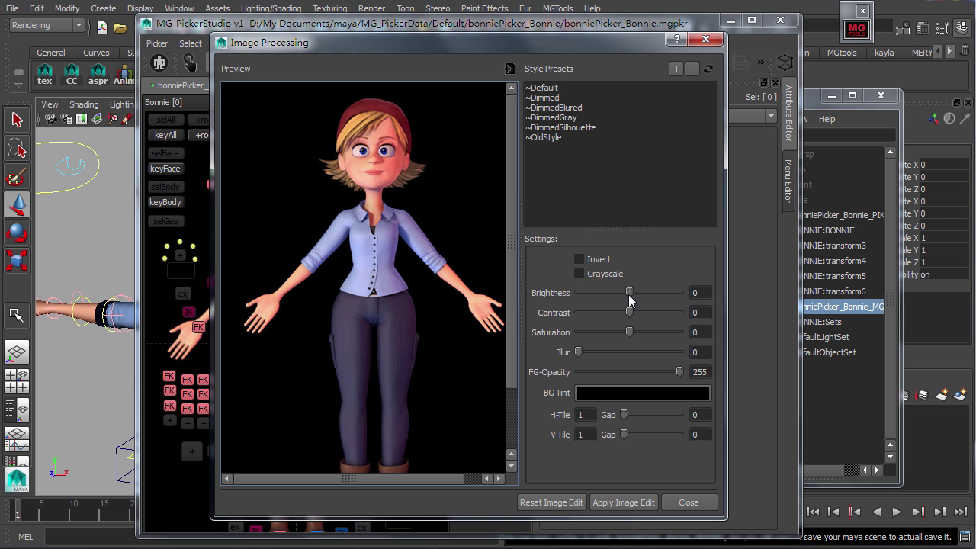
mouse_move(631, 295)
mouse_down()
mouse_move(625, 313)
mouse_move(641, 291)
mouse_up()
mouse_move(580, 351)
mouse_down()
mouse_move(602, 353)
mouse_move(579, 353)
mouse_up()
click(688, 502)
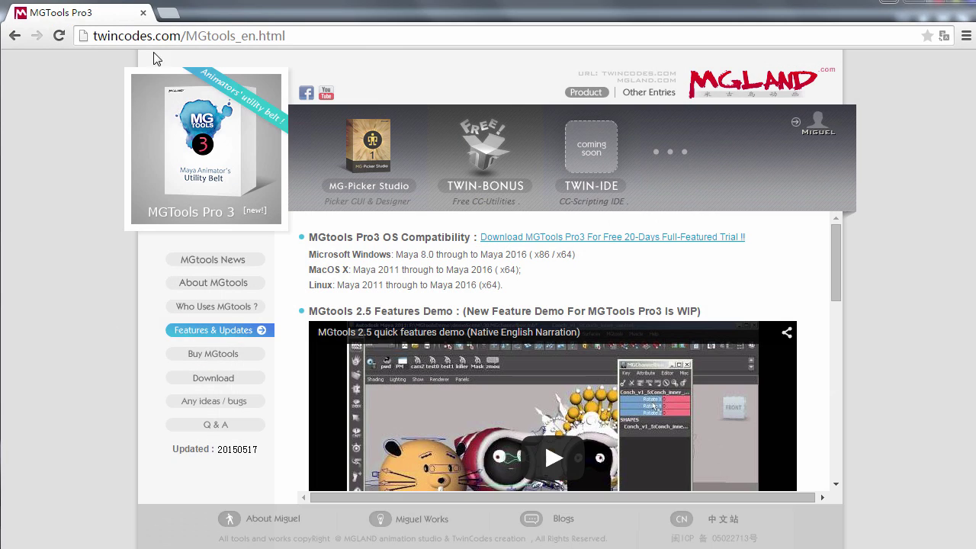
Switch to the browser, open MG-Picker Studio's download page on twincodes.com, and install MG-PickerStudio in Maya with Animator Mode loading
click(366, 153)
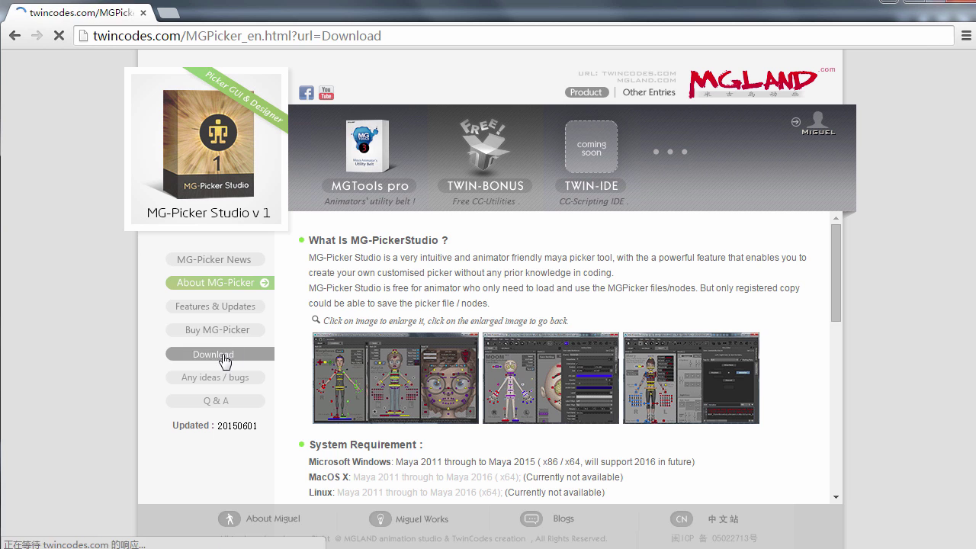
click(204, 355)
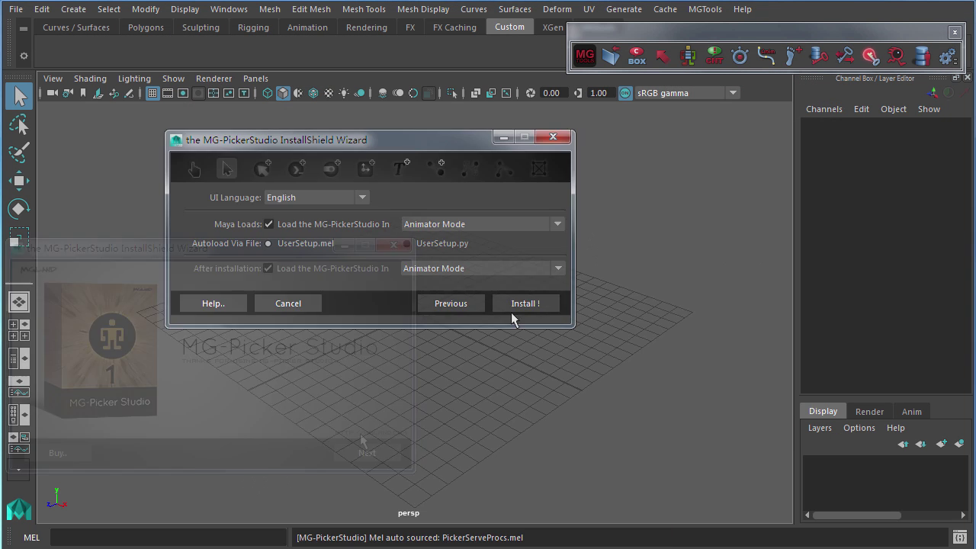
click(512, 309)
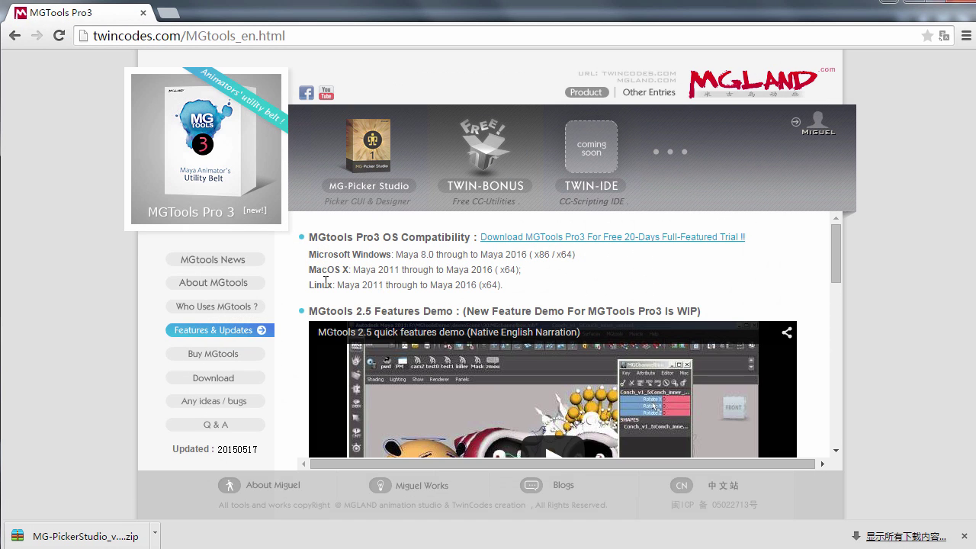
Open the About MGtools page in the browser and examine the enlarged MGTools Pro3 snapshots one after another
click(252, 284)
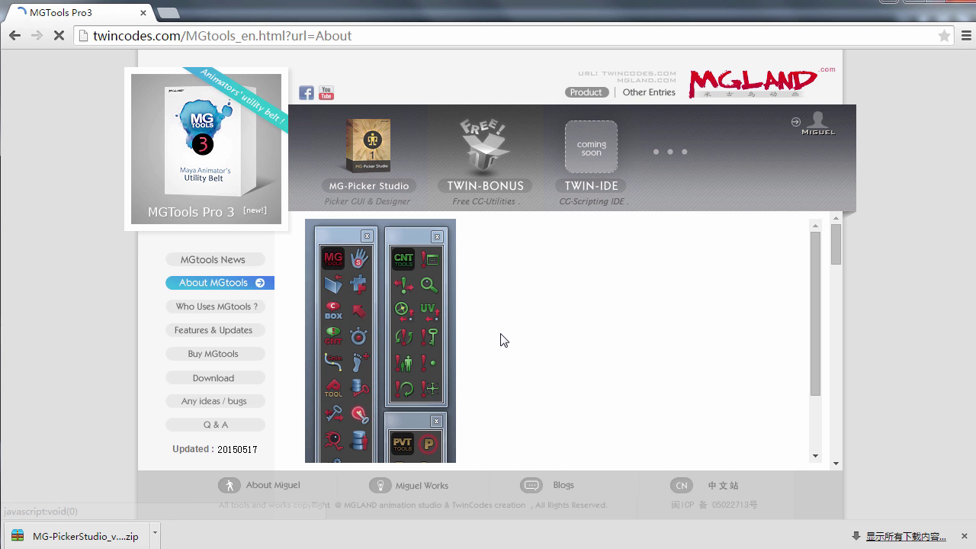
click(425, 442)
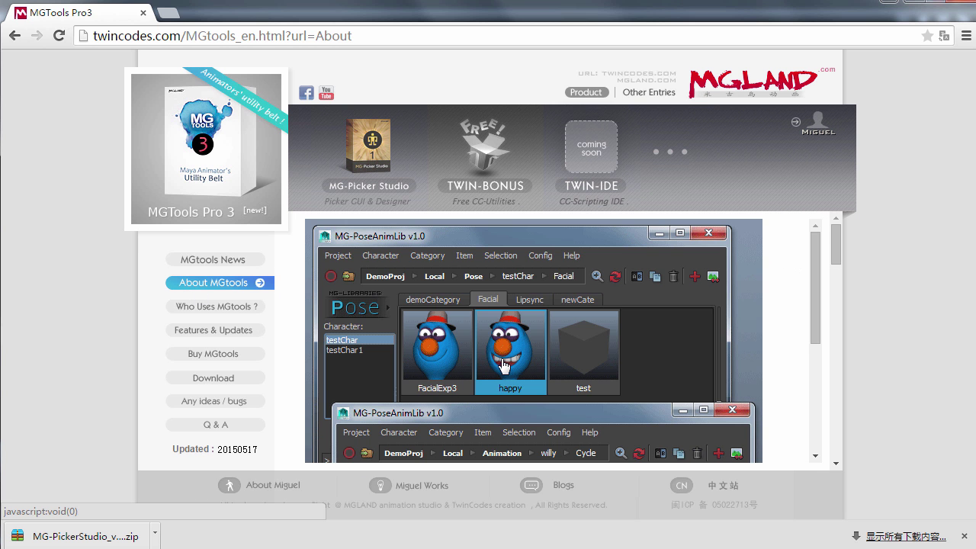
click(503, 363)
click(504, 442)
click(570, 362)
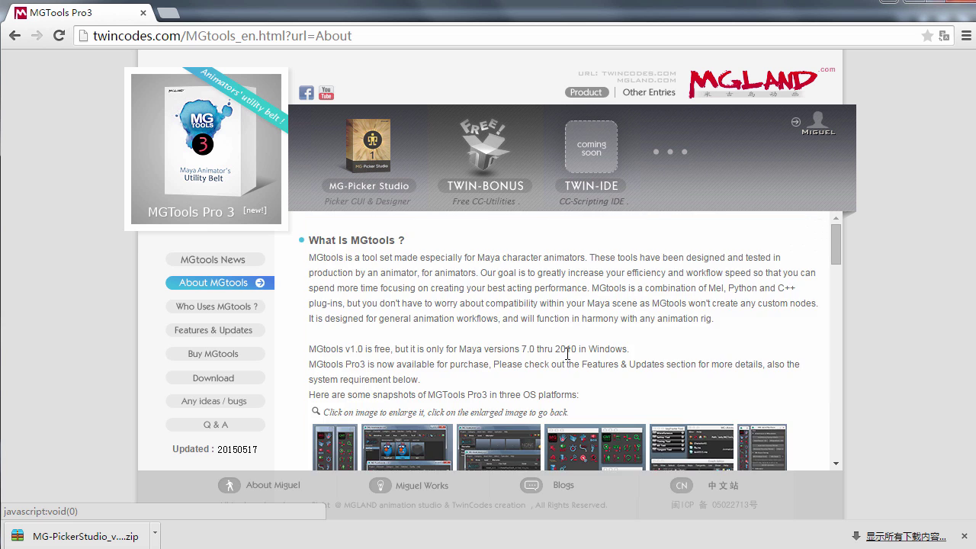
click(585, 444)
click(498, 299)
click(671, 462)
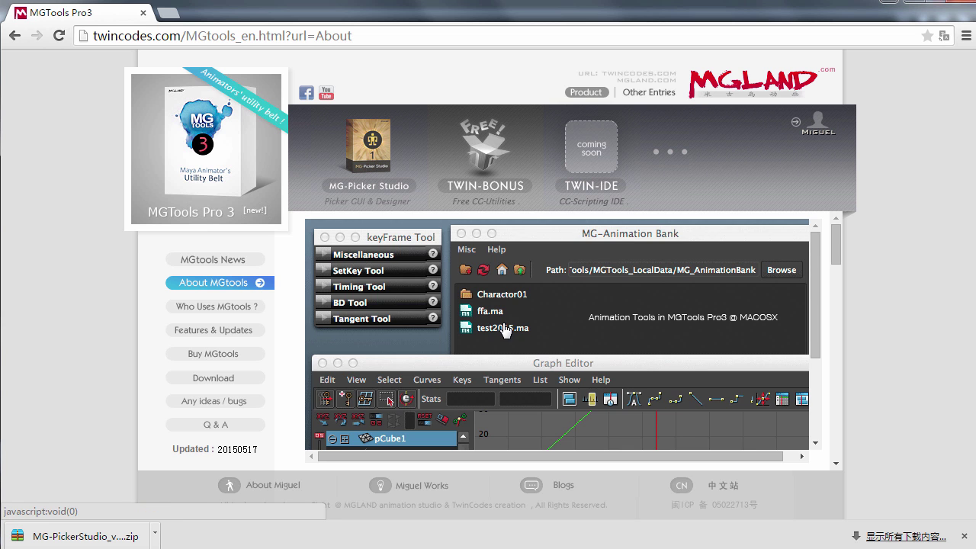
click(505, 330)
click(726, 452)
click(454, 303)
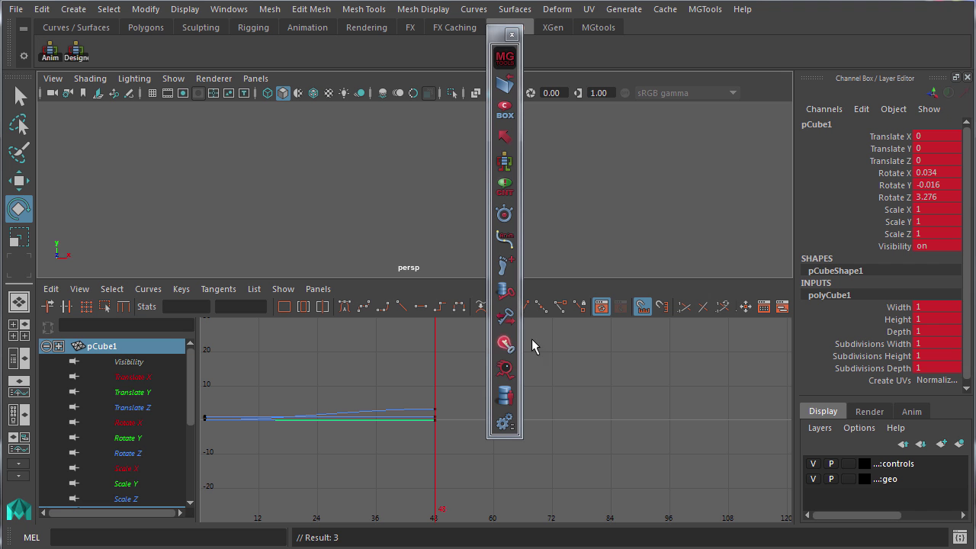
In Maya, choose Autoload GEplugin from the MGTools keyframe tools and box-select pCube1's curves in the Graph Editor
right_click(508, 347)
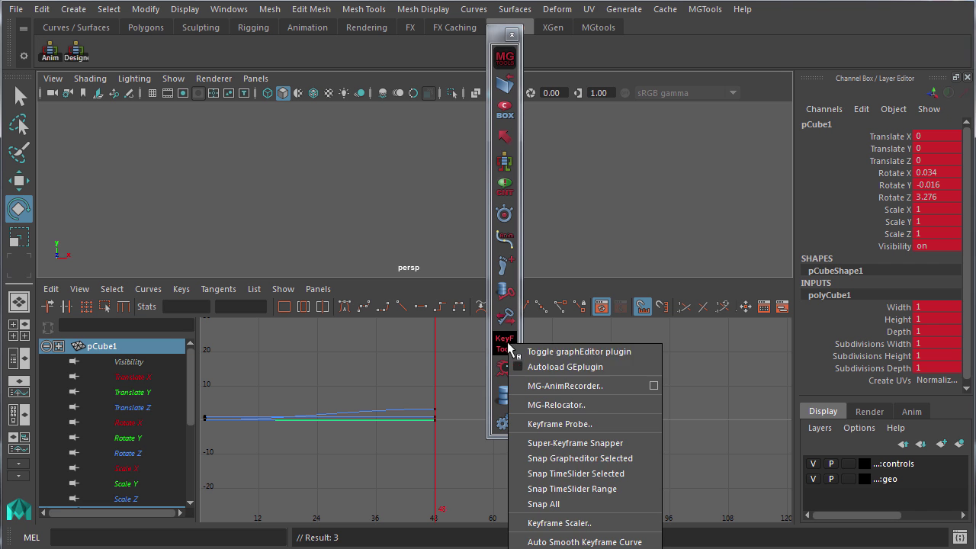
click(561, 368)
drag(259, 392, 442, 467)
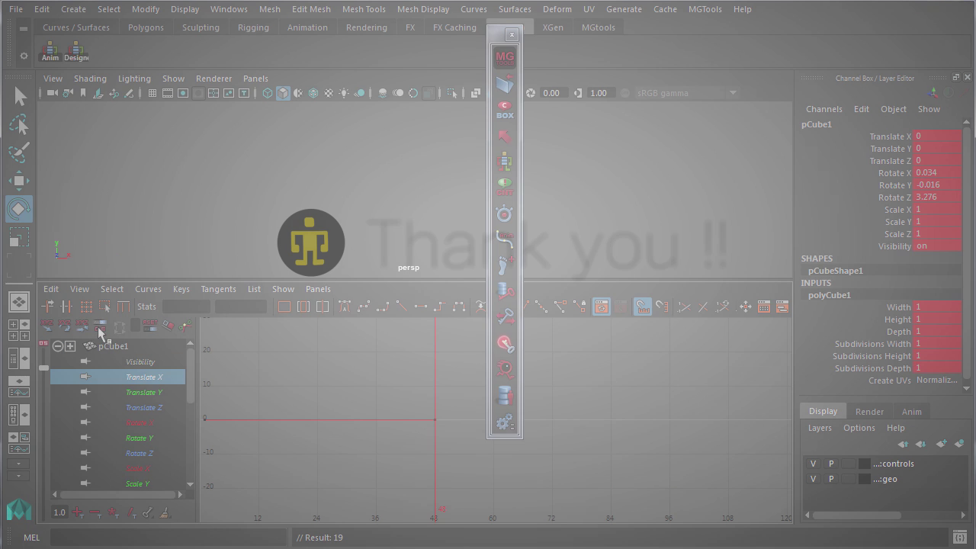